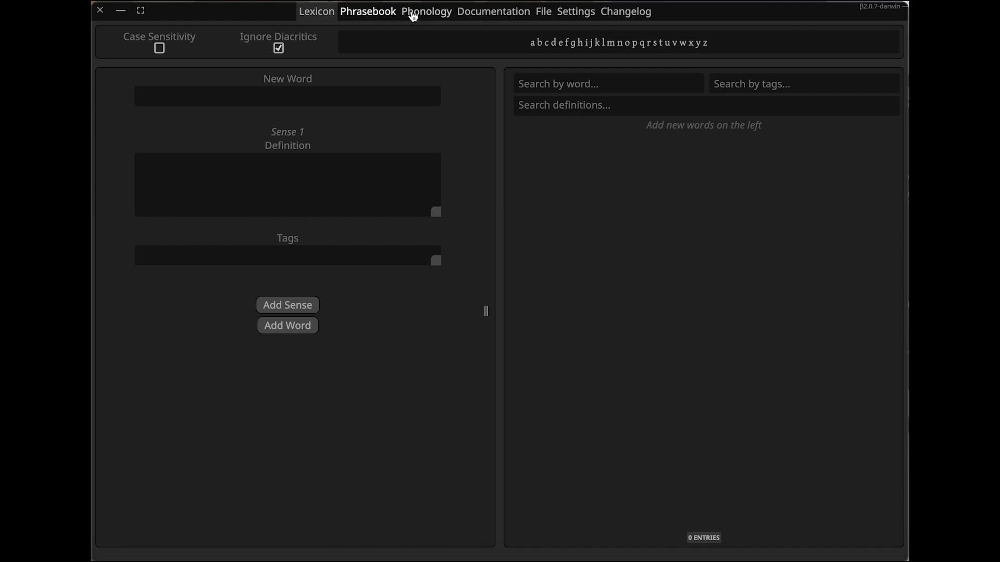
Switch the colour theme to Juniper in the appearance settings
left_click(581, 19)
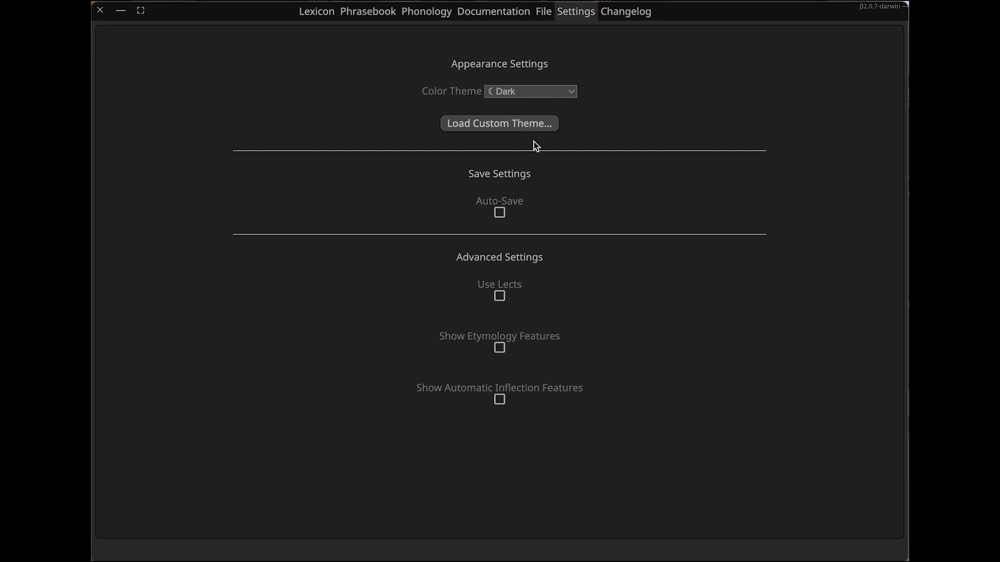
left_click(573, 95)
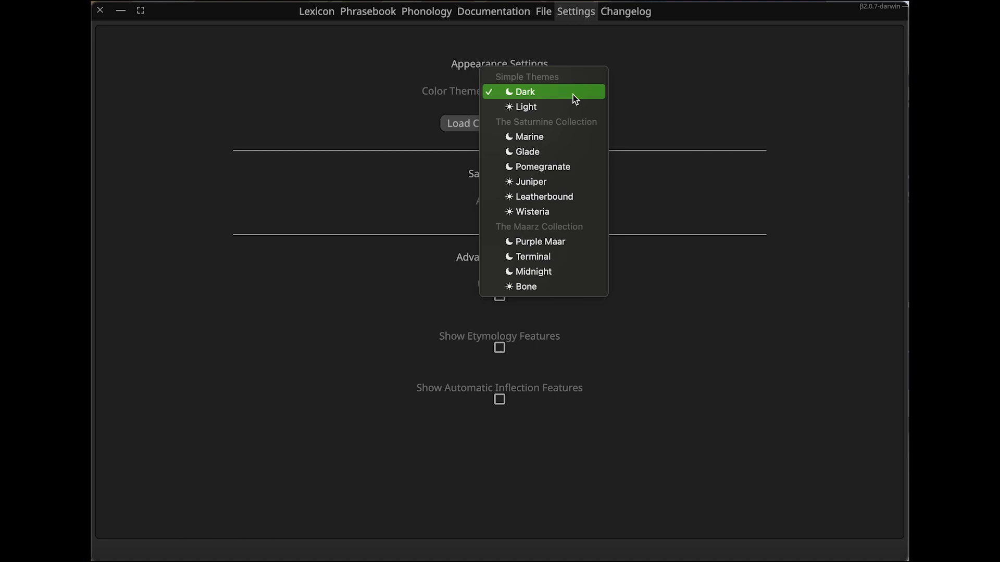
left_click(566, 187)
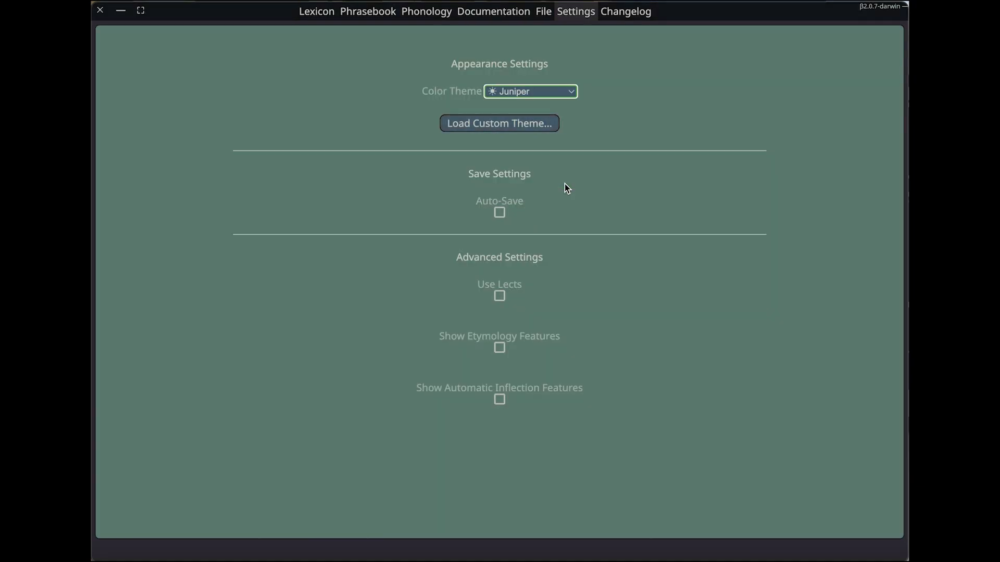
left_click(565, 97)
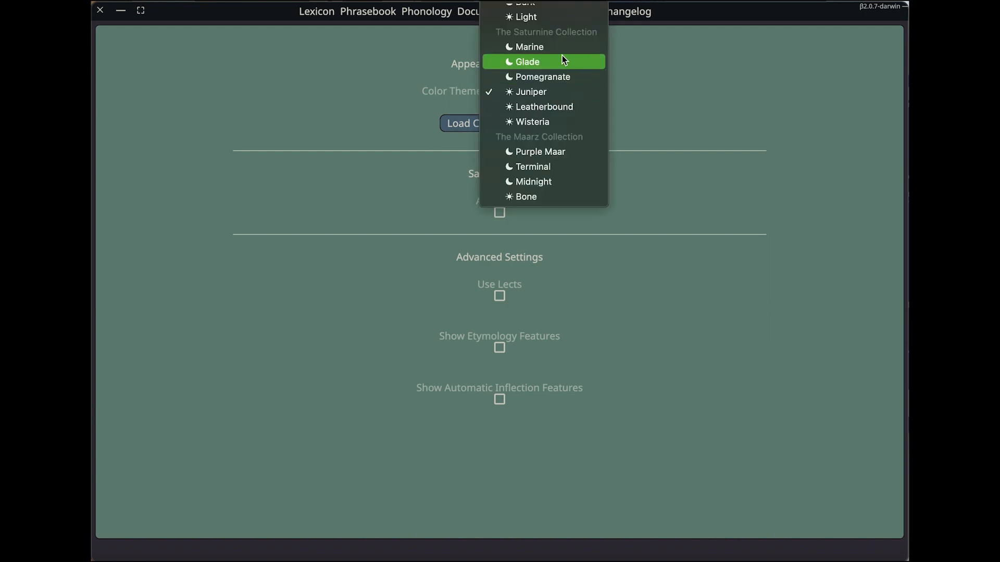
left_click(651, 106)
Enable auto-save and the advanced lect, etymology and automatic inflection features
left_click(622, 176)
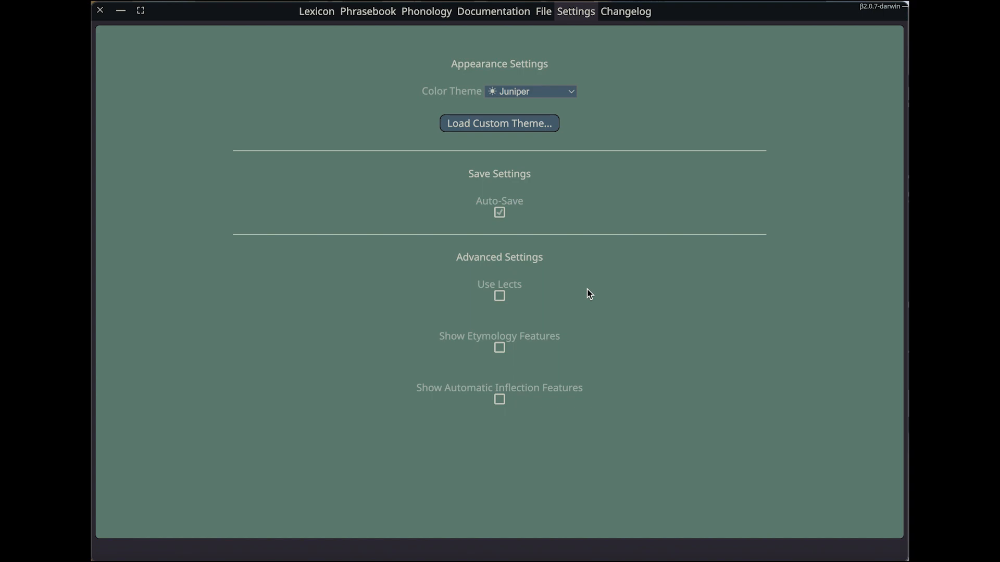
left_click(500, 297)
left_click(500, 396)
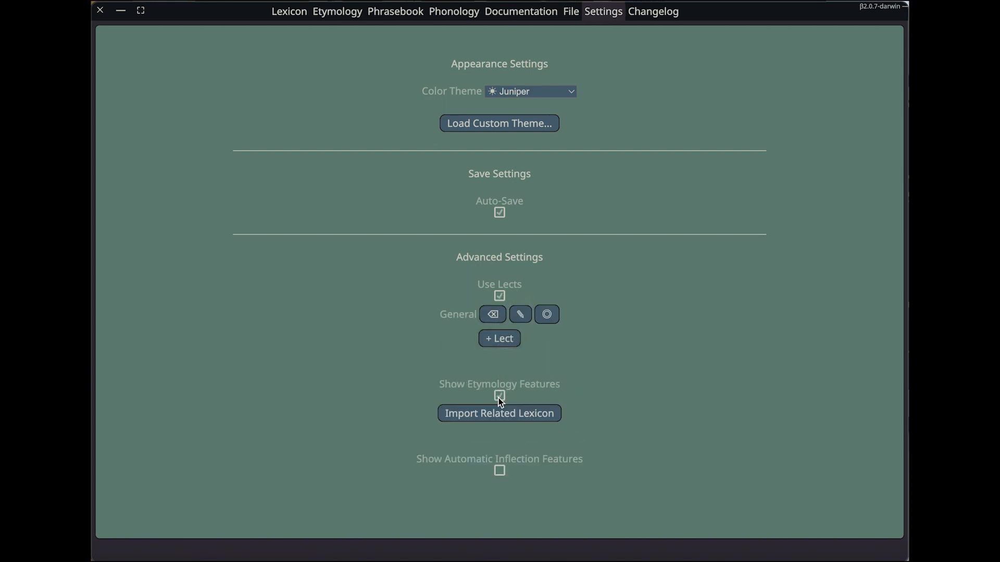
left_click(500, 470)
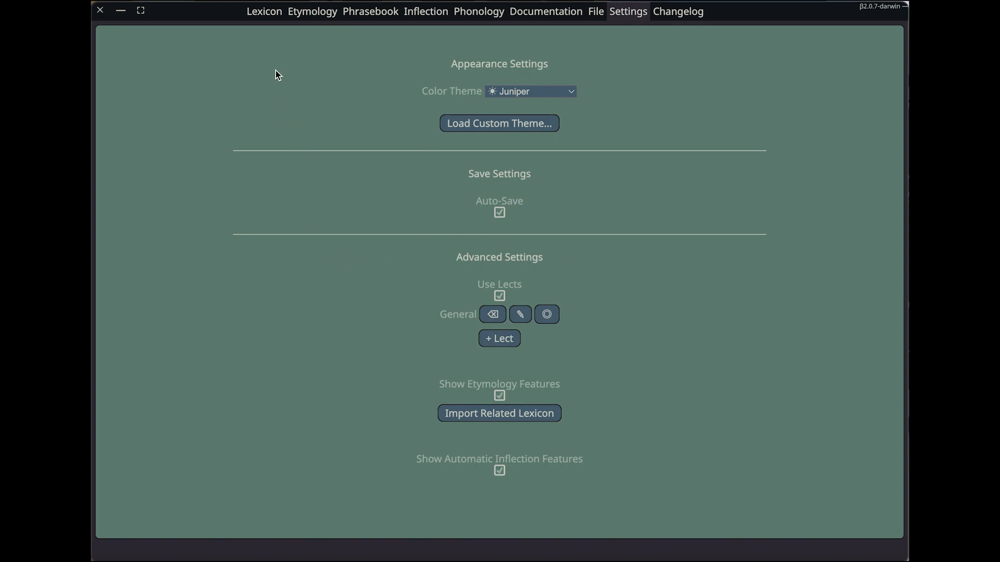
Enter "coroco" as a new word in the lexicon
left_click(266, 21)
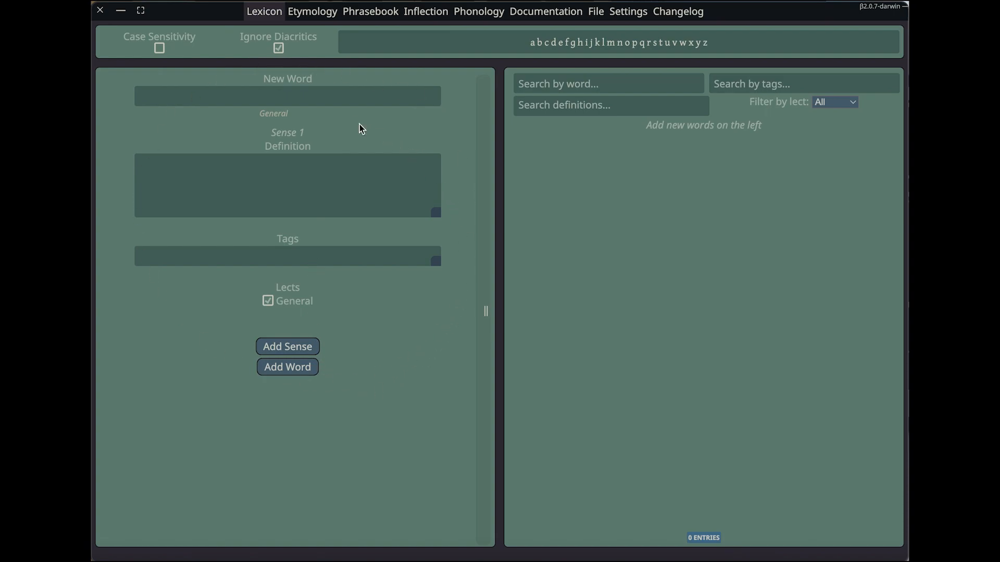
left_click(292, 96)
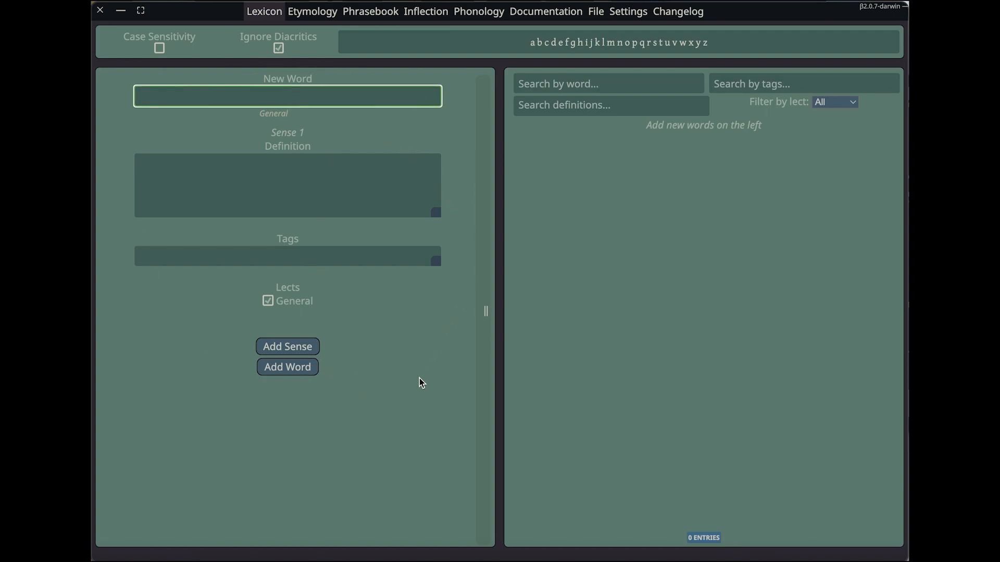
type("coroco")
Set the General pronunciation of the new word to "koroko"
left_click(309, 119)
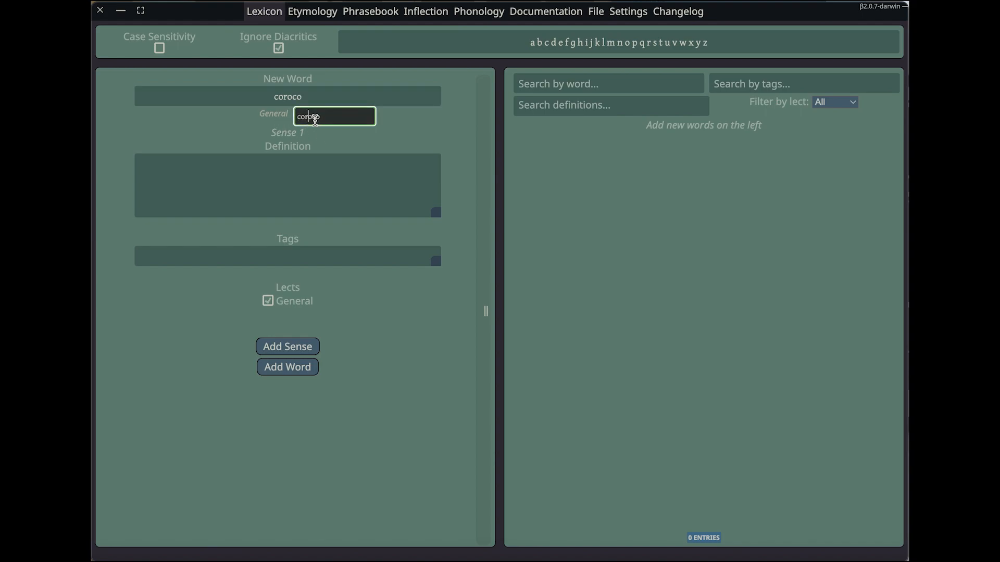
key("Right")
type("=k")
key("BackSpace")
key("BackSpace")
key("BackSpace")
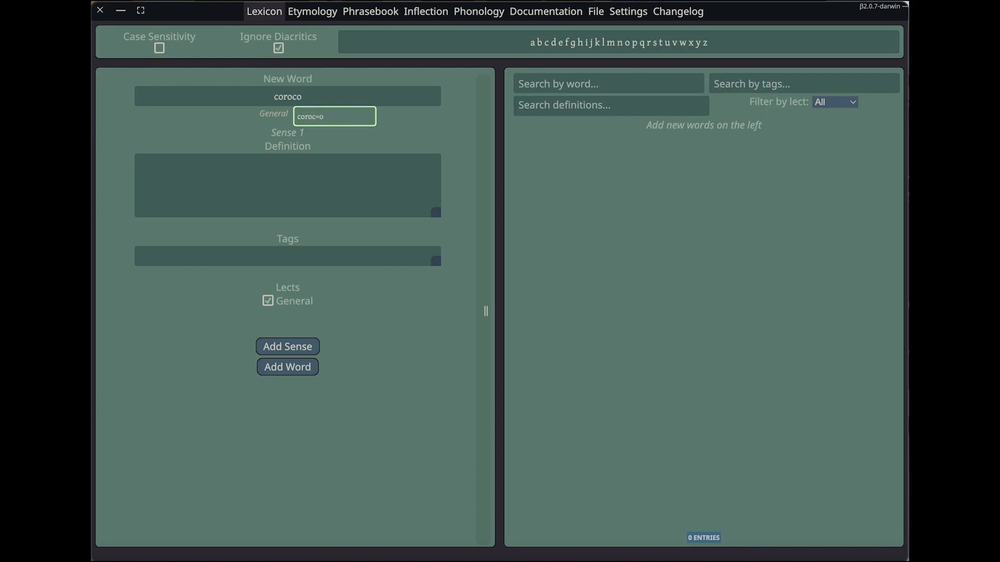
type("k")
key("BackSpace")
type("k")
Enter "this is a definition!" as the definition of the word's first sense
left_click(287, 170)
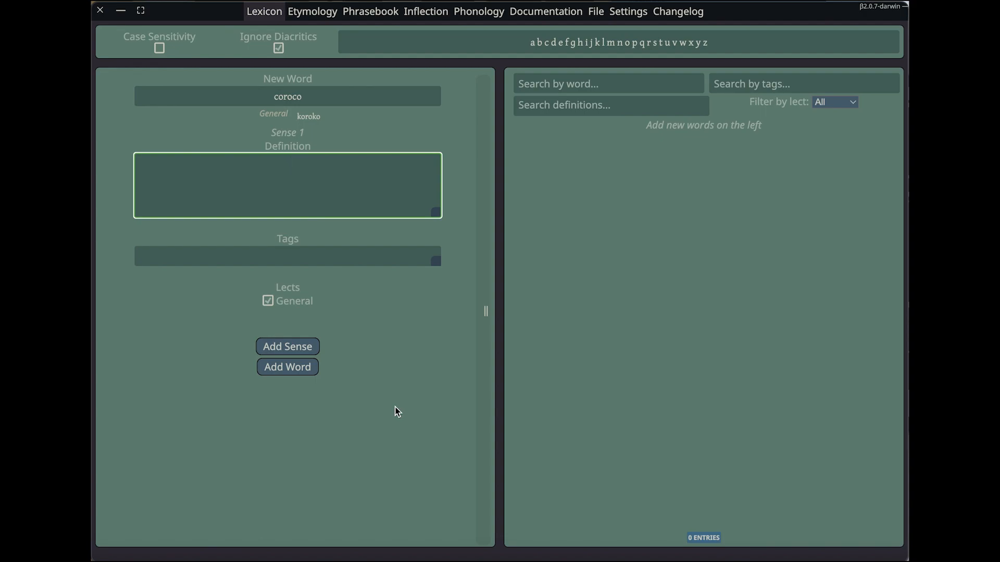
type("this is a definition!")
left_click(393, 386)
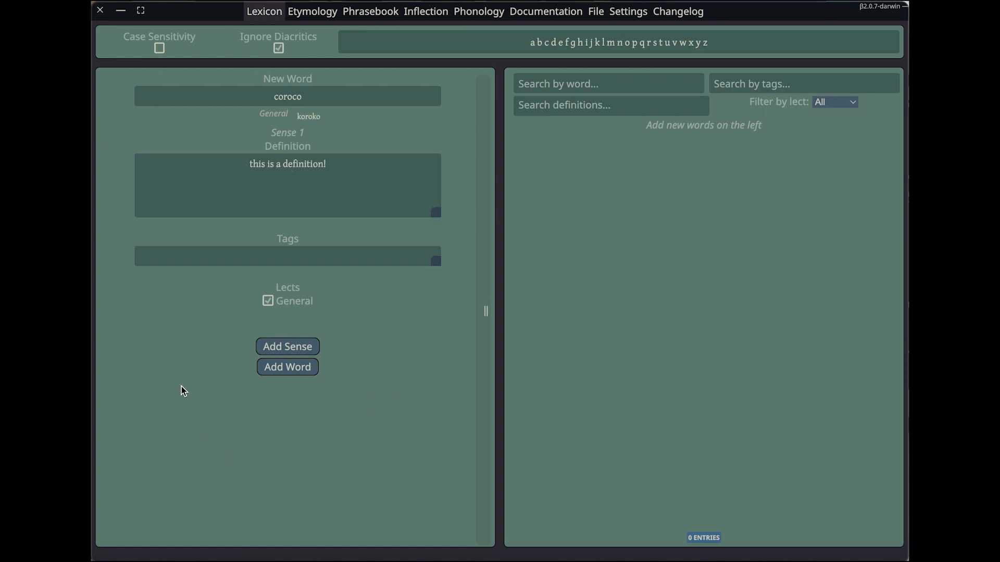
Add a second sense to the word with the definition "this is another definition!"
left_click(287, 347)
scroll(350, 340, "down", 3)
left_click(341, 339)
type("the")
key("BackSpace")
type("is is another ")
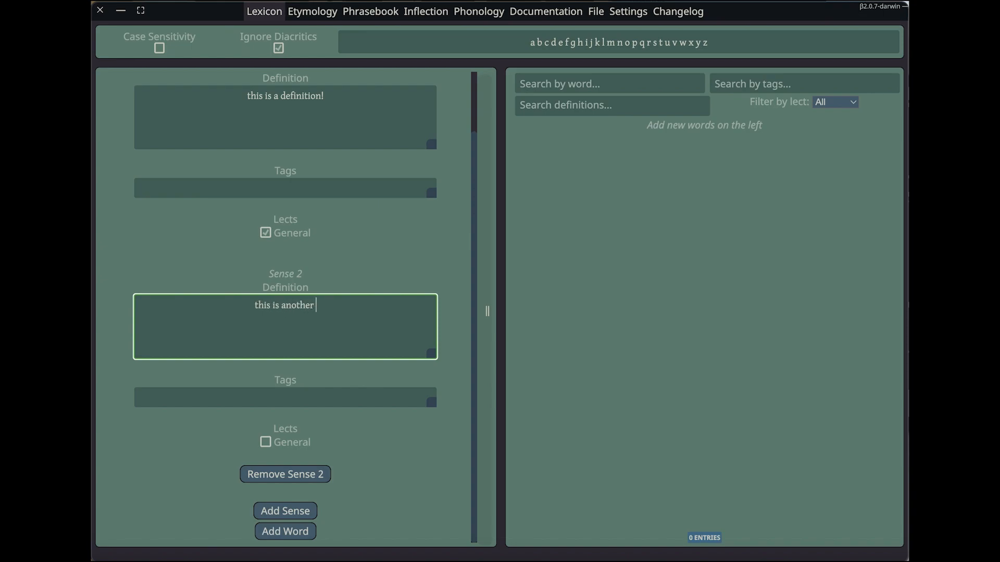
type("definition!")
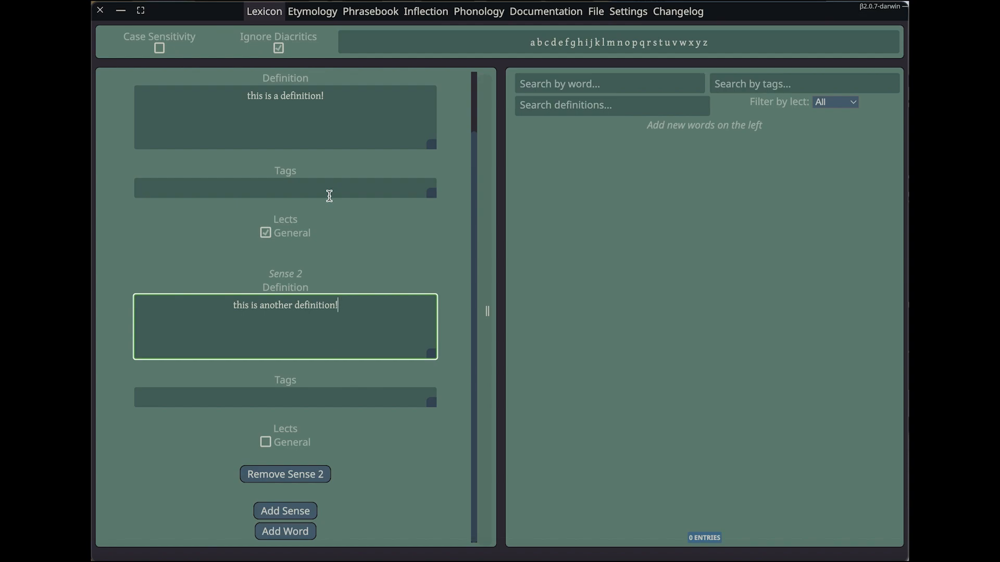
Assign the second sense to the General lect and add the word to the lexicon
left_click(379, 430)
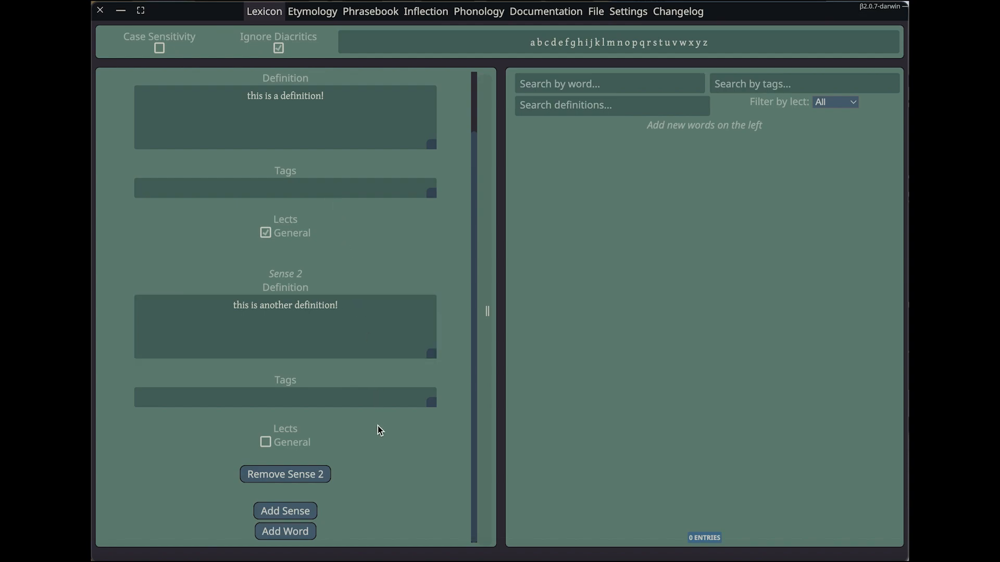
left_click(266, 442)
left_click(306, 532)
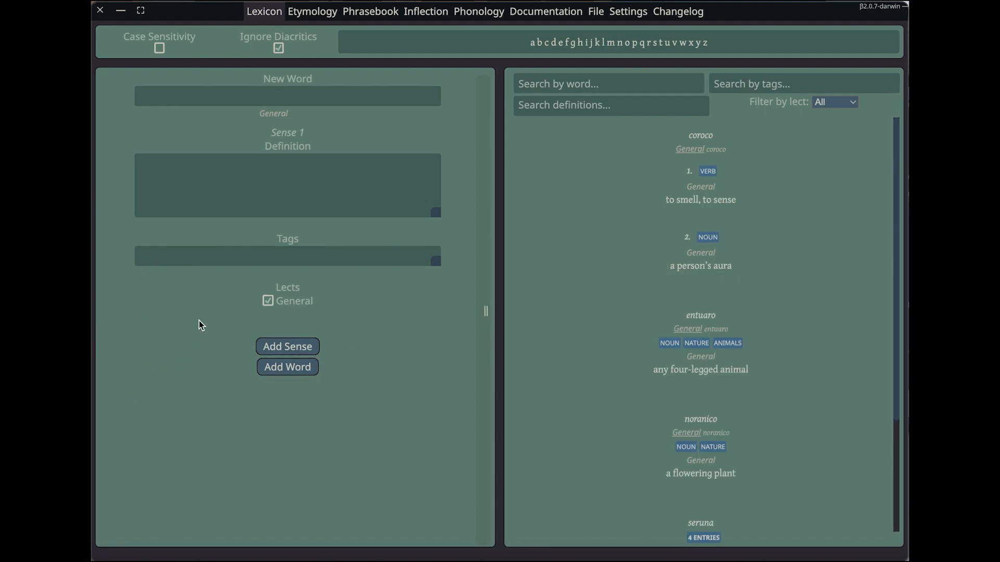
Replace the placeholder pronunciation rule of the General lect in the phonology section with "c > k"
left_click(486, 22)
left_click(605, 56)
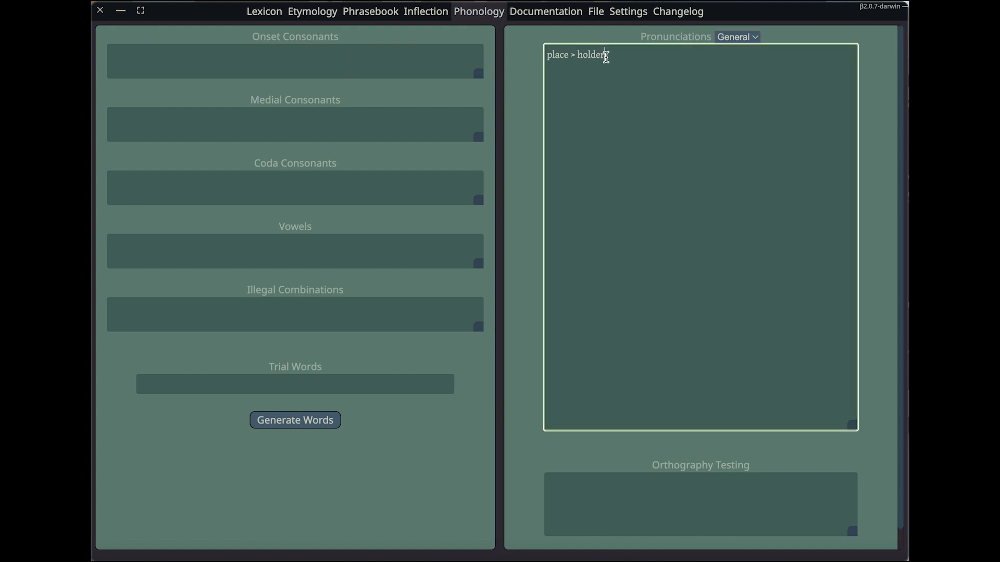
key("shift+Left")
key("shift+Left")
key("shift+Left")
key("shift+Left")
key("shift+Left")
key("shift+Left")
key("shift+Left")
key("shift+Left")
key("shift+Left")
key("shift+Left")
key("shift+Left")
key("shift+Left")
key("shift+Left")
key("shift+Left")
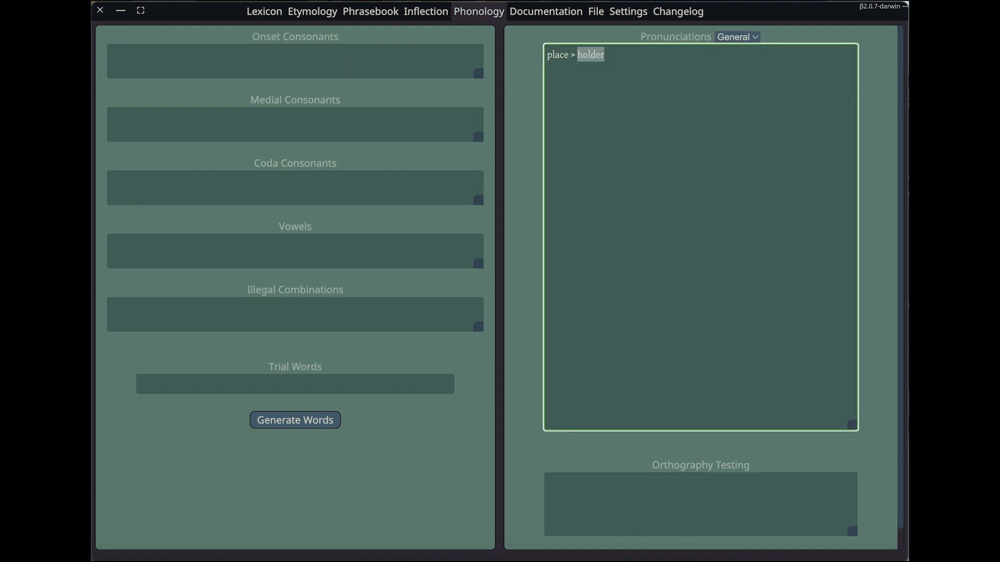
key("BackSpace")
type("c <")
type("> k")
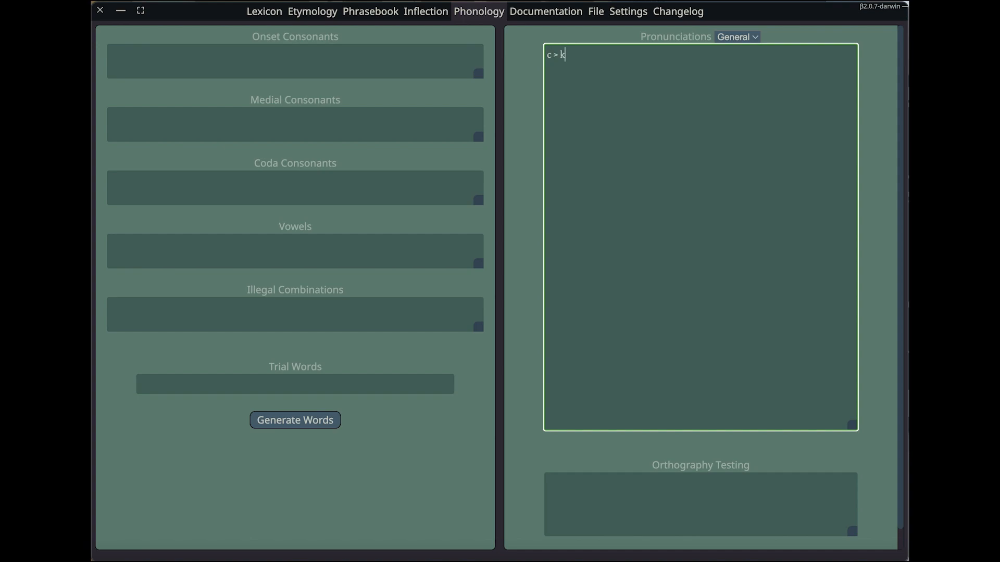
type("n > ŋ/_.")
Add a second General pronunciation rule reading "n > ŋ / _." below the first one
key("shift+Tab")
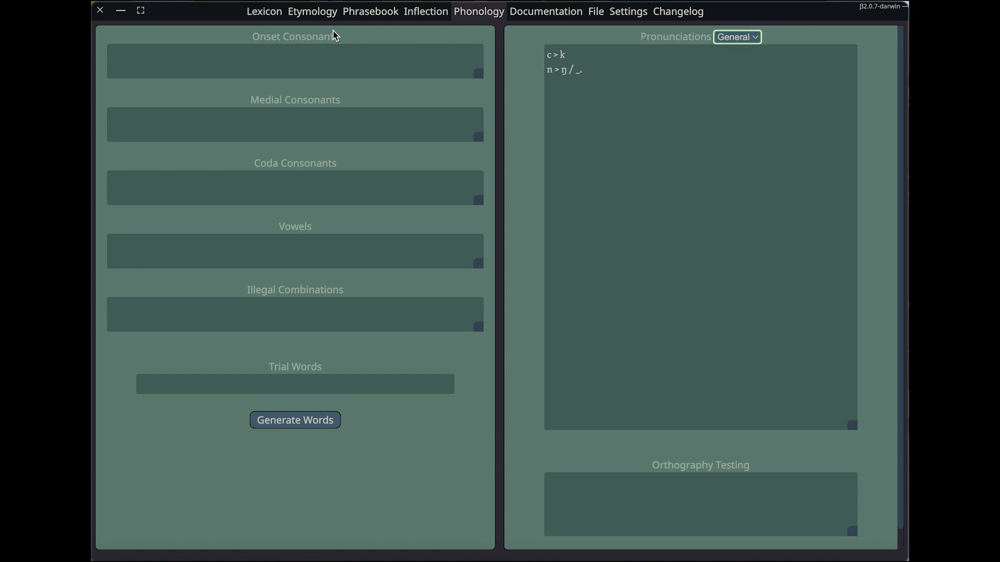
Review the pronunciations of all lexicon entries against the new rules
left_click(272, 16)
left_click(573, 104)
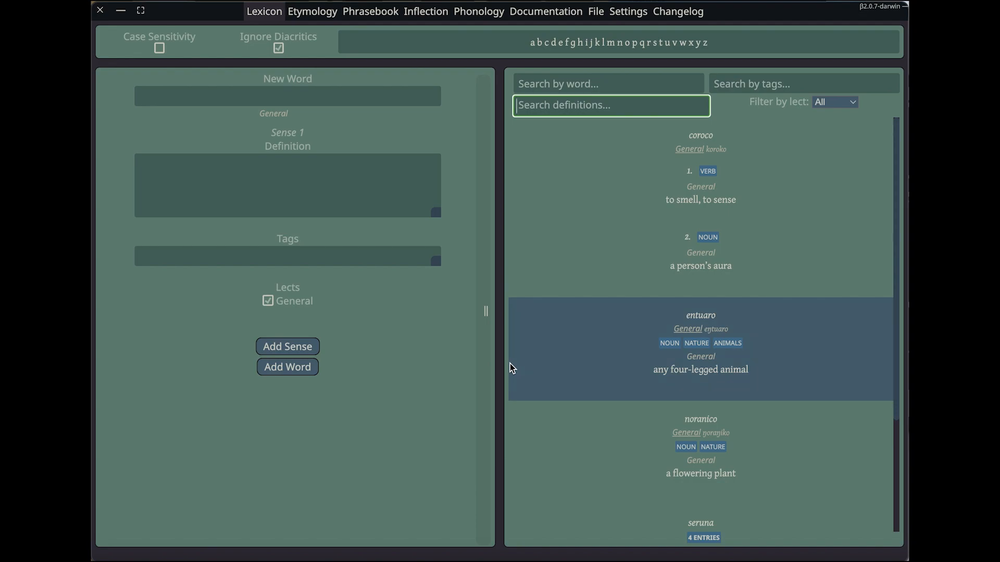
scroll(631, 442, "down", 3)
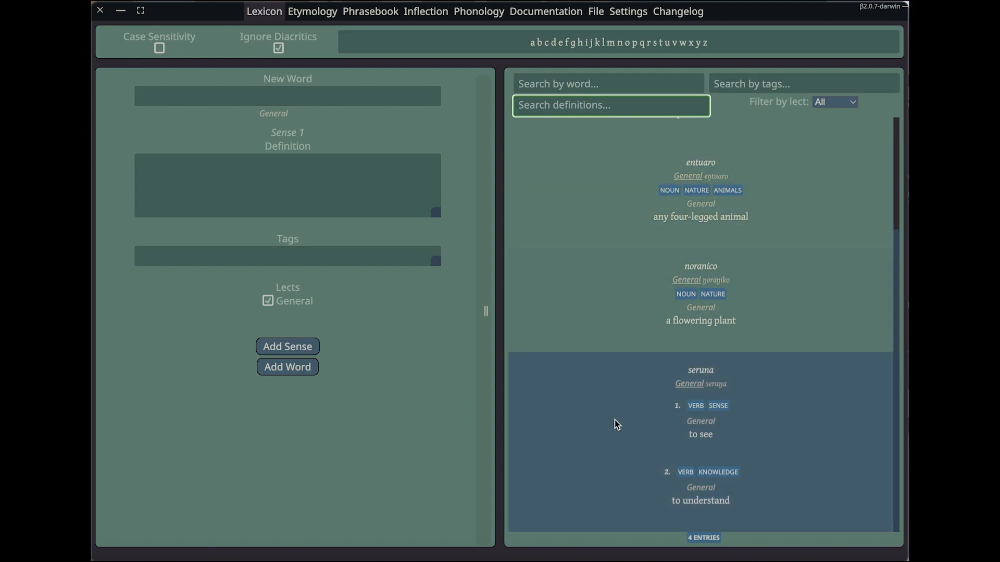
scroll(605, 364, "up", 3)
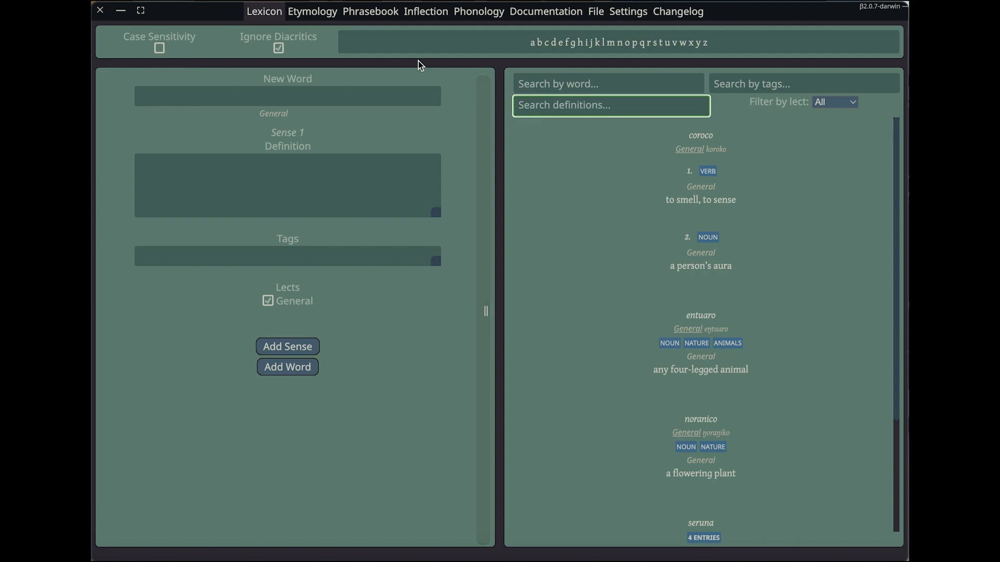
Enter "seru na sera get" as a new phrase in the phrasebook
left_click(358, 19)
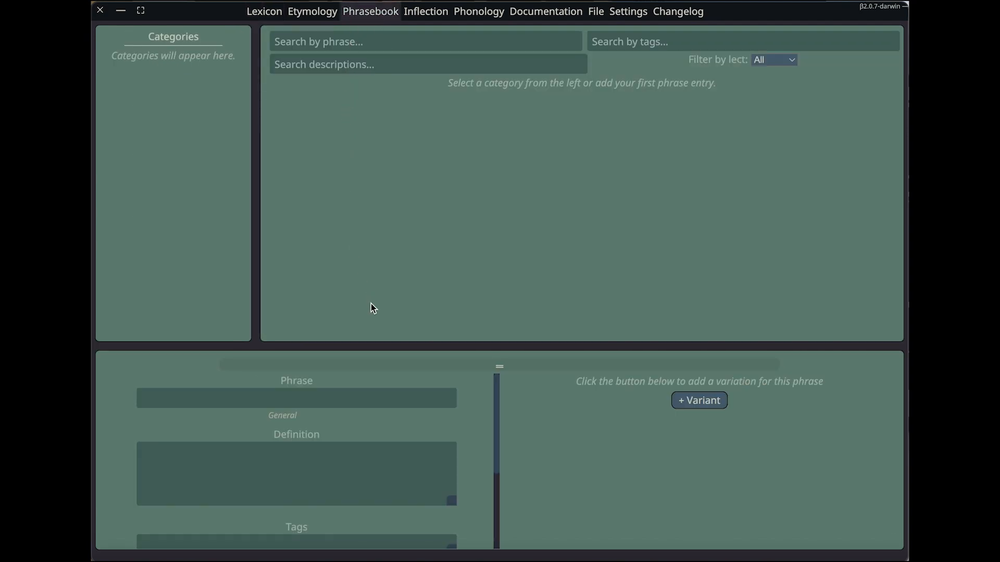
scroll(457, 412, "down", 3)
scroll(458, 410, "up", 3)
left_click(392, 399)
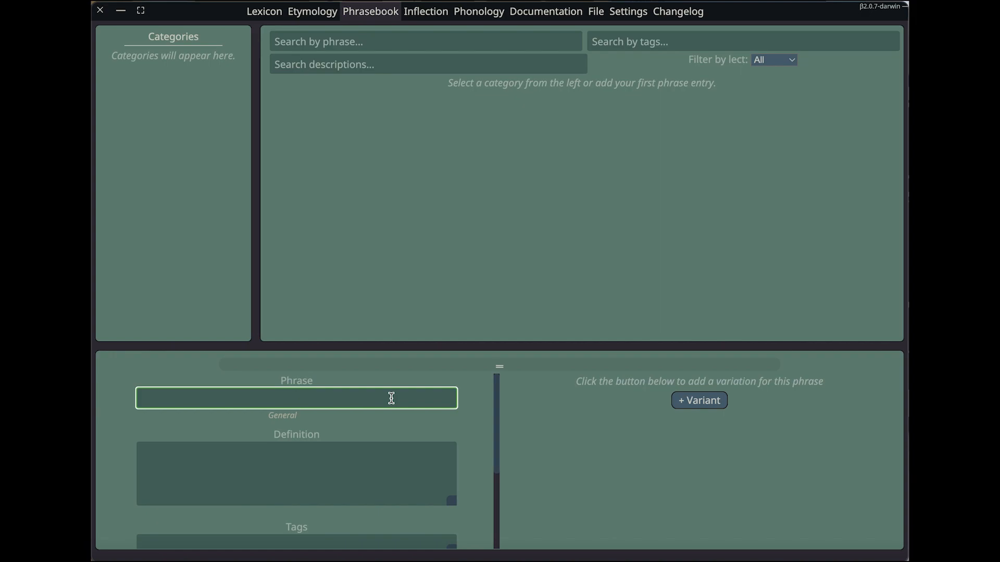
type("ser")
type("na sera get")
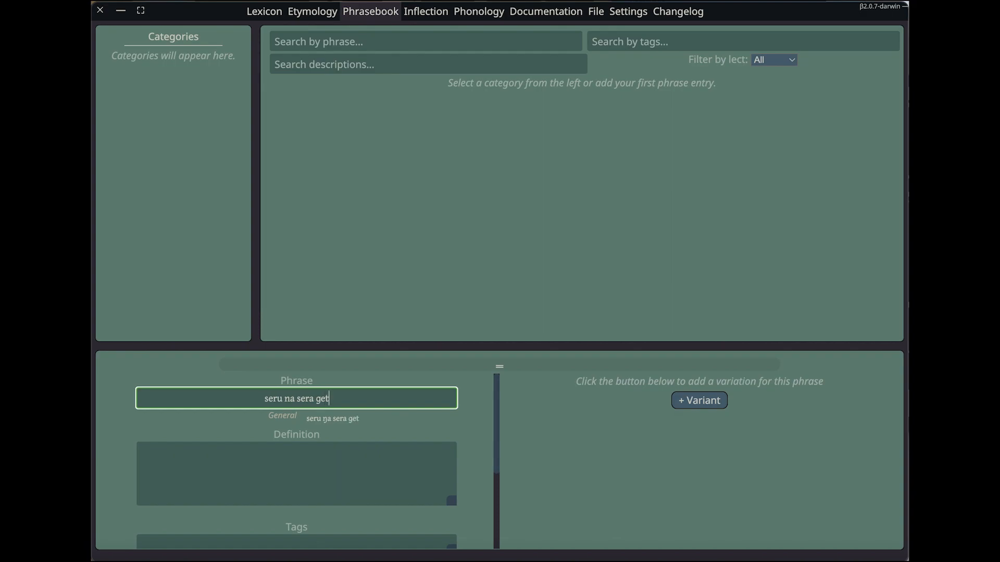
Set the new phrase's category to Greetings
left_click(352, 464)
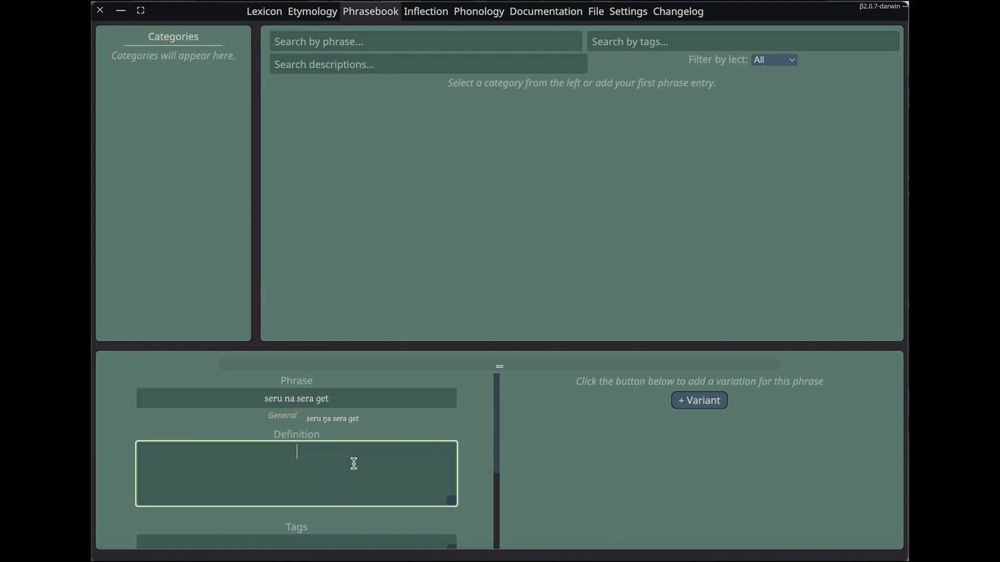
scroll(353, 464, "down", 3)
left_click(320, 511)
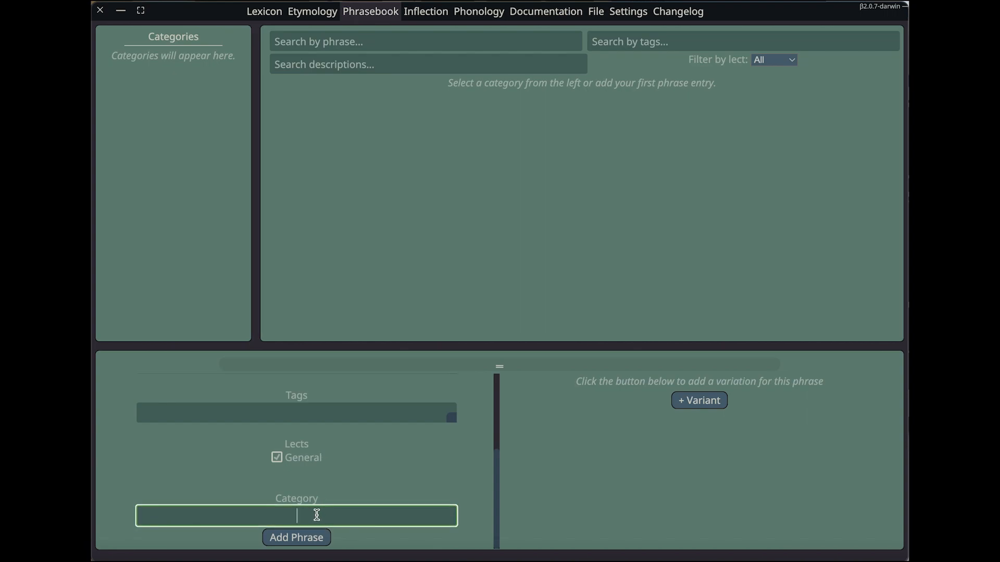
type("Greetings")
scroll(356, 449, "up", 3)
left_click(344, 455)
scroll(344, 455, "down", 2)
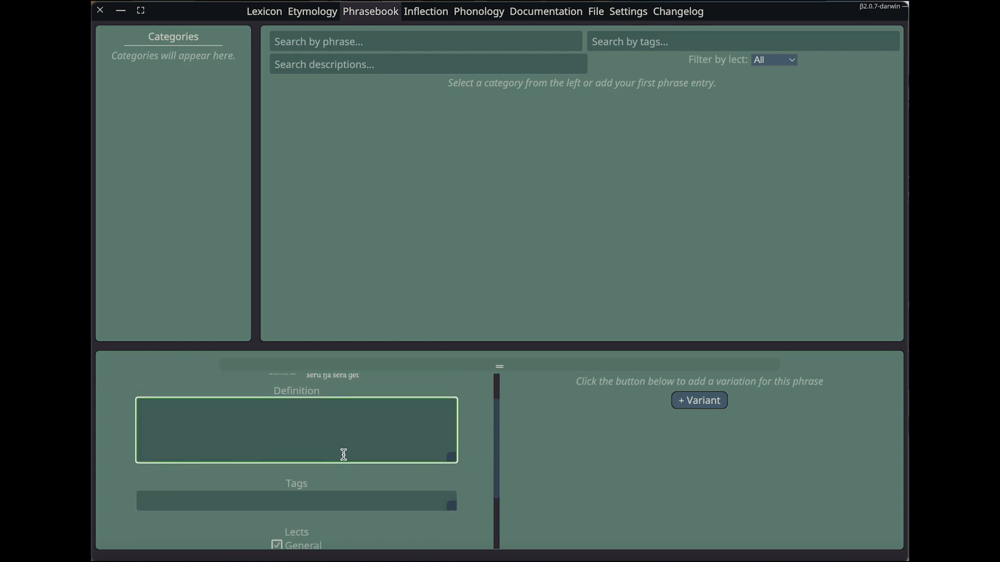
scroll(344, 454, "up", 1)
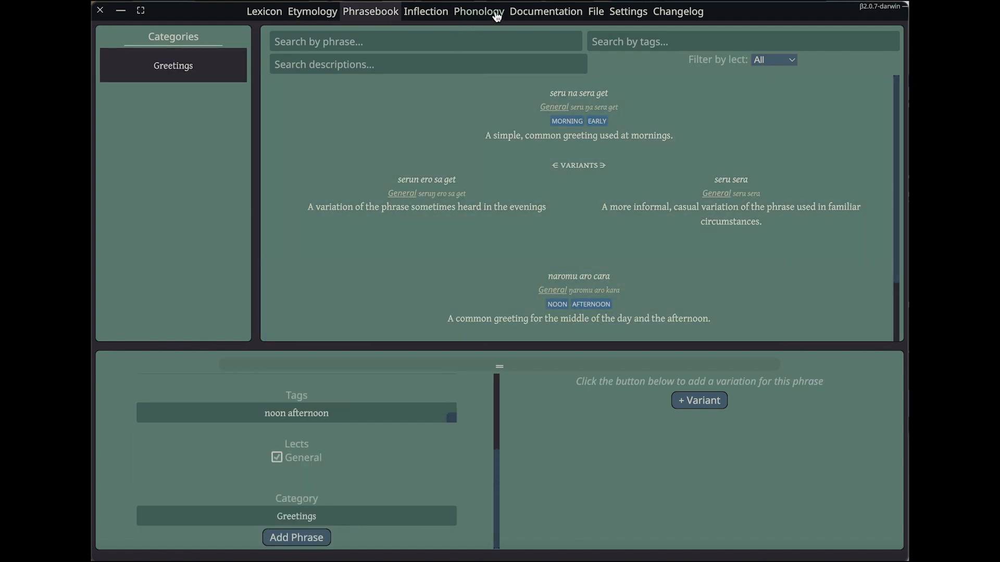
Add the heading "Overview of Examplish" to the empty documentation page
left_click(538, 13)
left_click(575, 46)
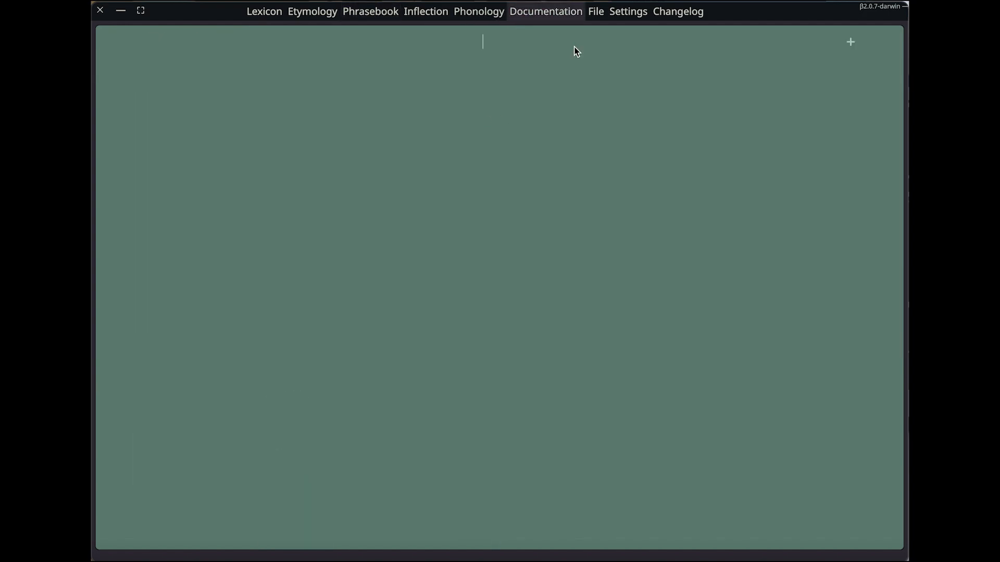
left_click(850, 41)
left_click(781, 118)
type("Overview of Examplish")
key("Return")
Write the sentence "This language is spoken by the Examplians." under the documentation heading
type("This langu")
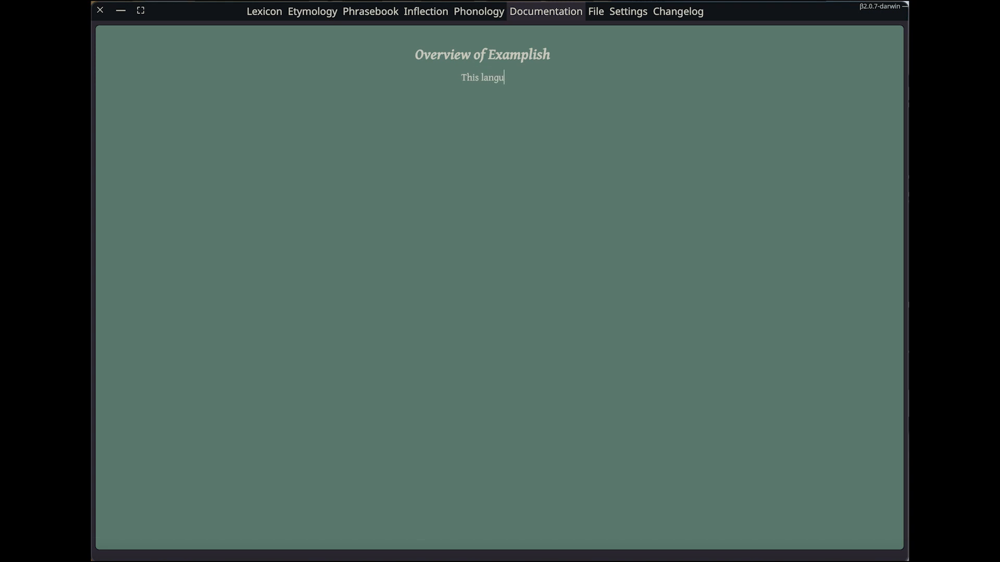
type("age is spoken by the E")
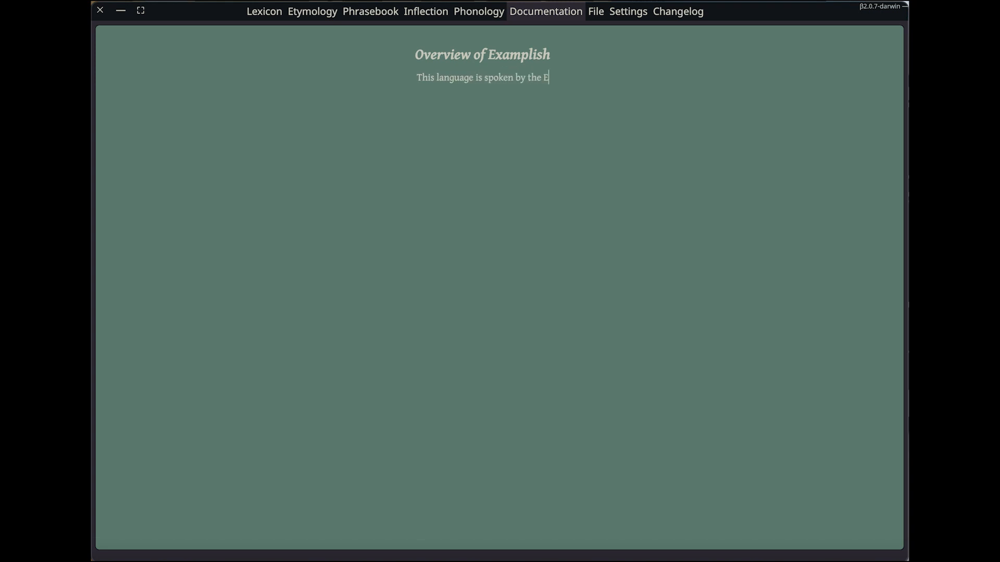
type("xamplians.")
key("Return")
Insert a table below the introductory sentence and place the level 2 heading "Verb Conjugation" above it
left_click(831, 102)
left_click(750, 202)
left_click(833, 101)
left_click(794, 177)
left_click(853, 225)
scroll(837, 339, "down", 3)
left_click(839, 361)
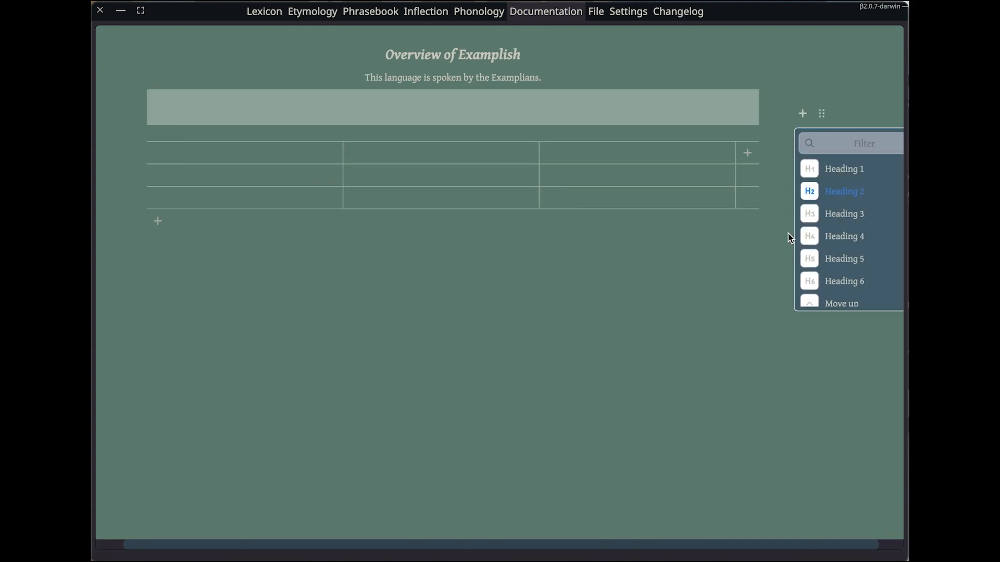
left_click(574, 114)
type("Verb Conjugation")
Label the table's columns Present, Past and Future, adding an extra column for Future
left_click(472, 153)
type("Present")
left_click(661, 154)
type("Past")
left_click(777, 152)
left_click(701, 158)
type("Future")
Label the table's two lower rows "1st person" and "2nd/3rd person"
left_click(250, 175)
type("1st person")
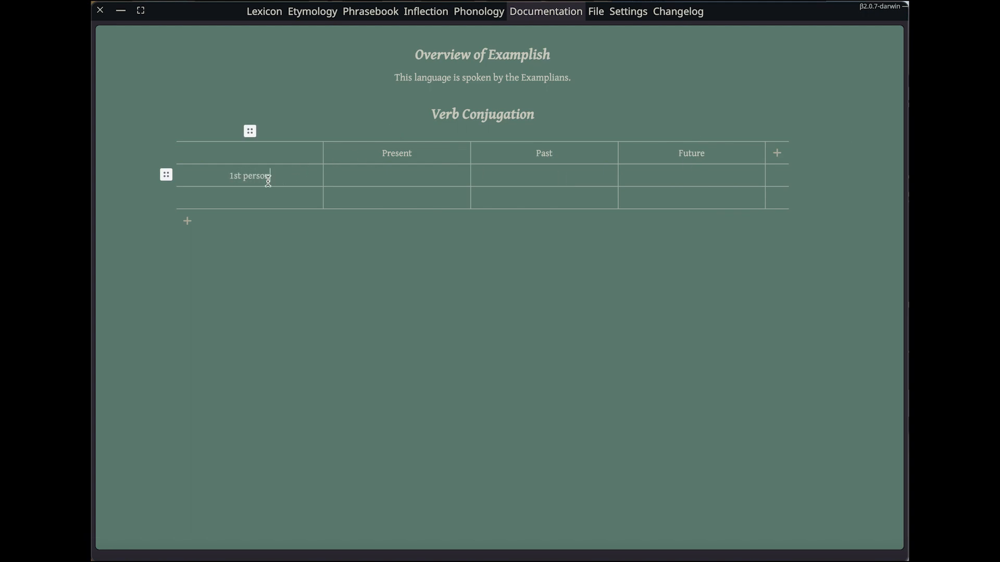
left_click(263, 198)
type("2nd/3rd person")
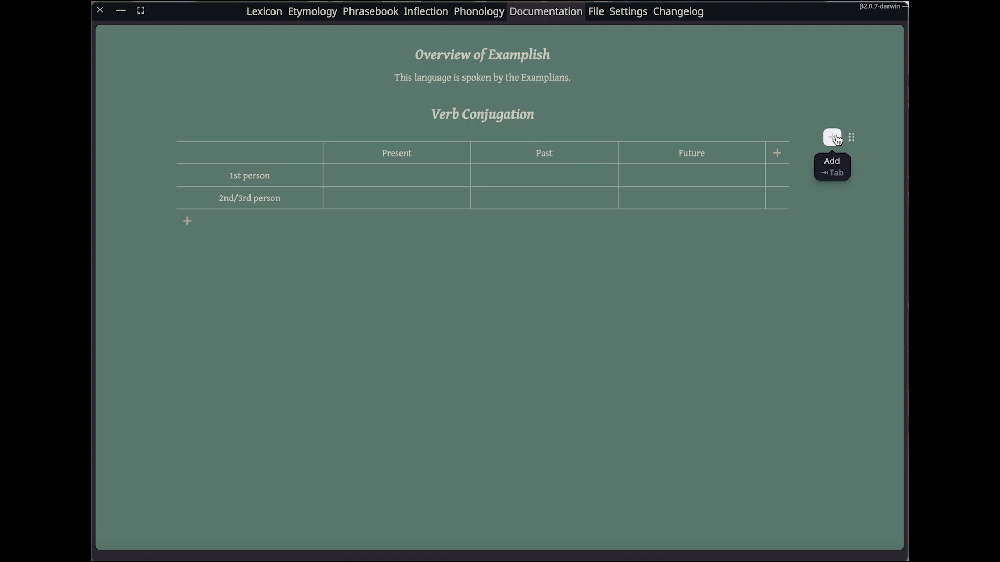
Insert a second table below the verb conjugation table and delete it again
left_click(833, 137)
left_click(783, 236)
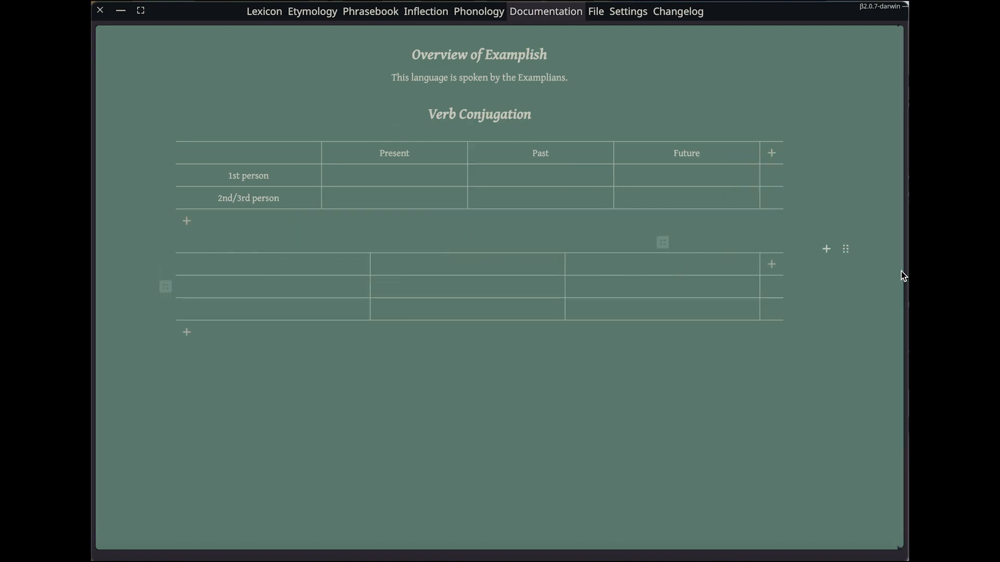
left_click(845, 251)
left_click(837, 374)
left_click(837, 374)
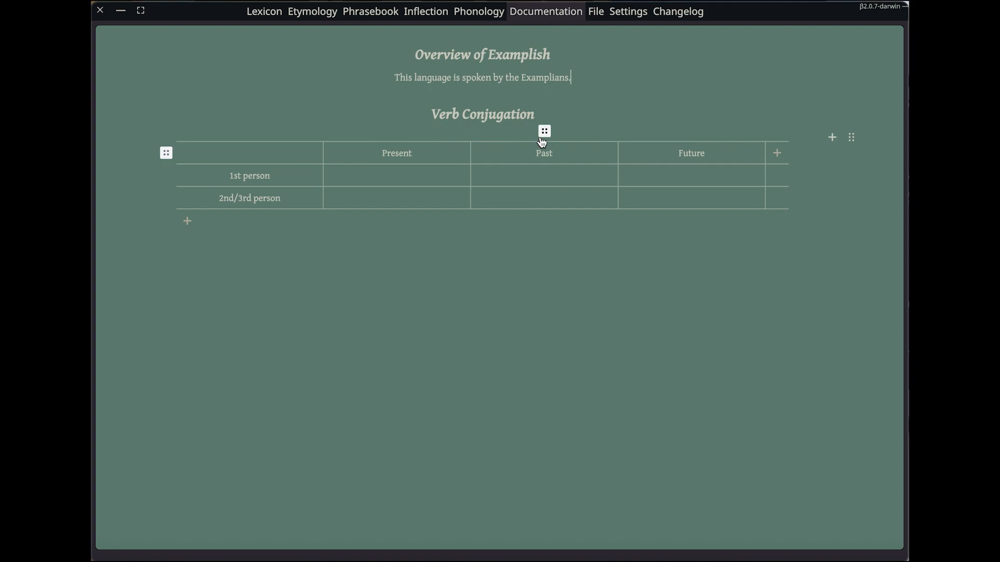
Delete the Present column from the conjugation table and rename the Past column to "Non-Past"
left_click(397, 131)
left_click(458, 185)
left_click(471, 153)
type("Non-")
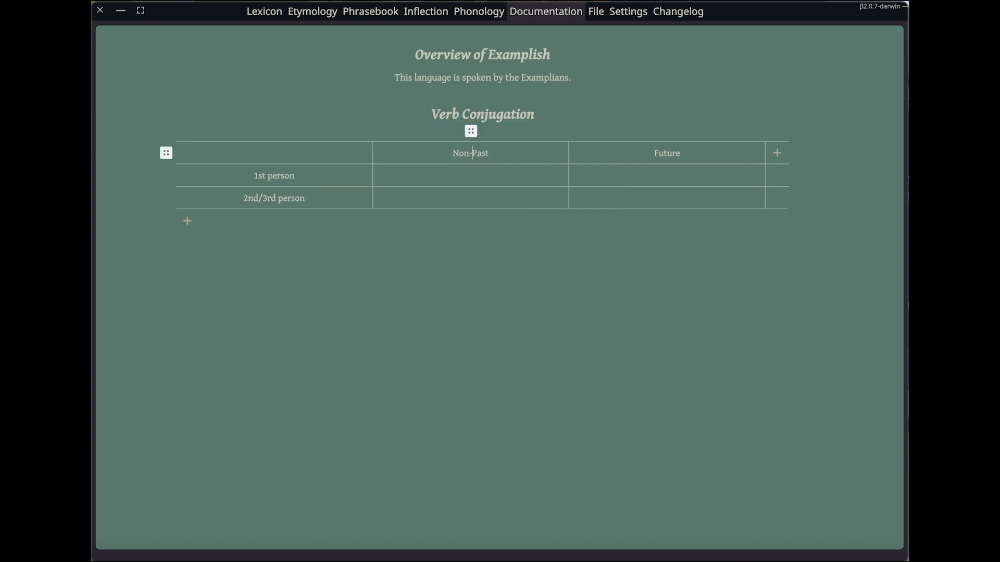
Link coroco as an ancestor of the noranico entry in the etymology section
left_click(314, 12)
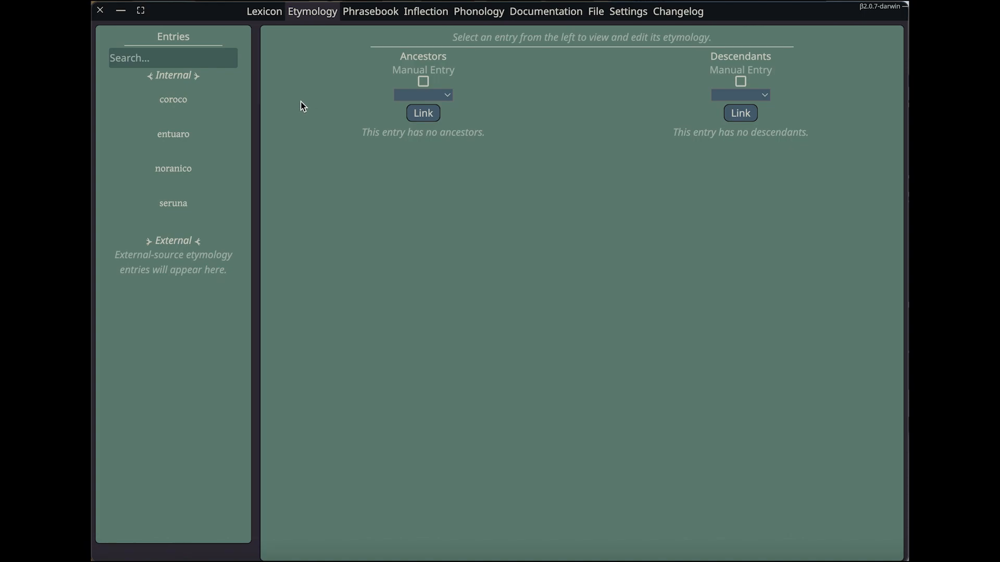
left_click(221, 134)
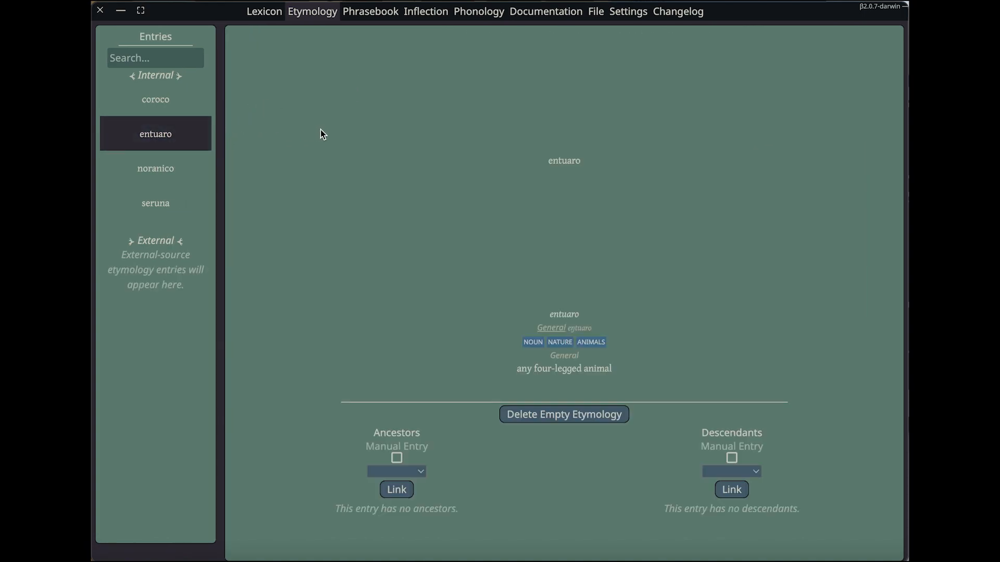
left_click(189, 167)
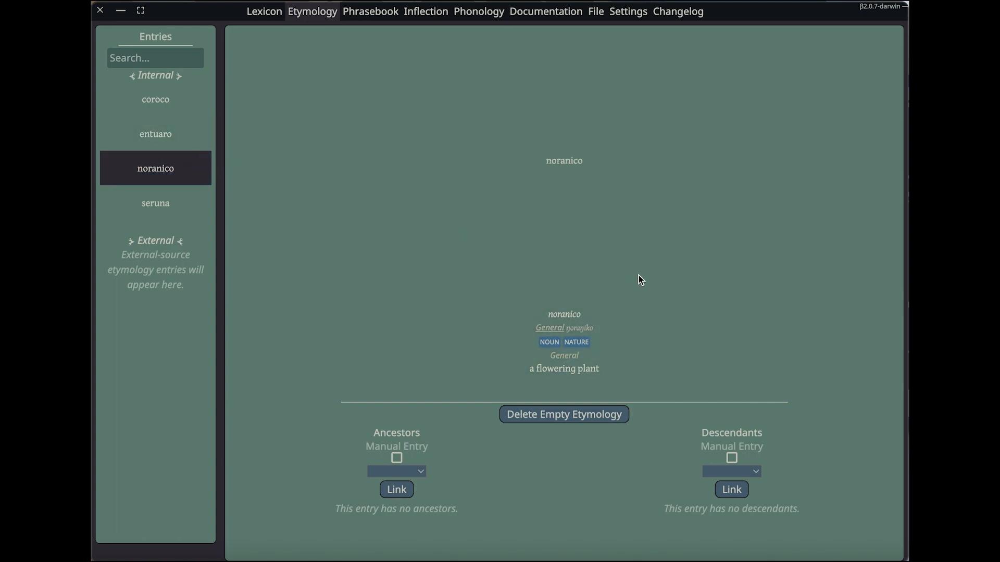
left_click(421, 471)
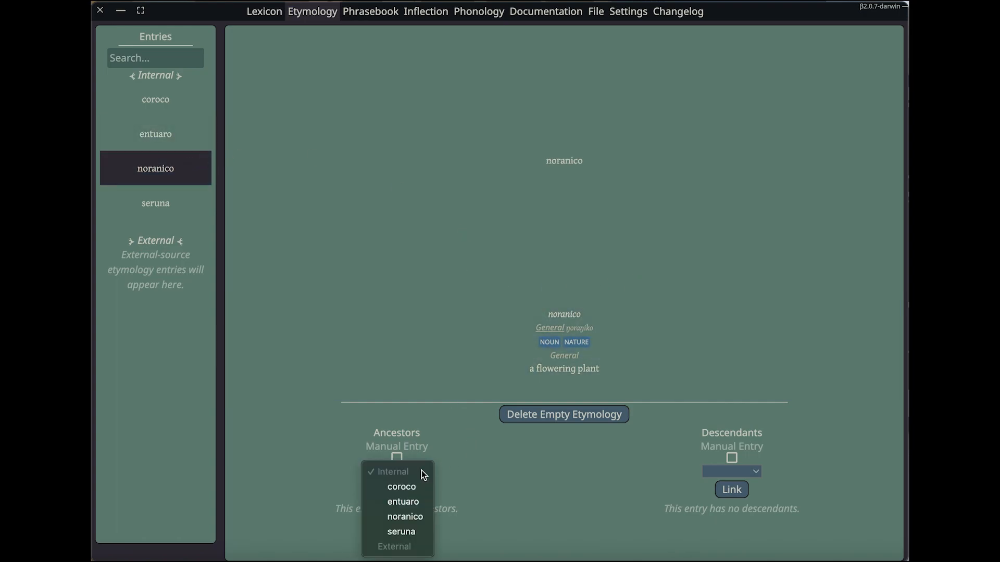
left_click(416, 487)
left_click(411, 489)
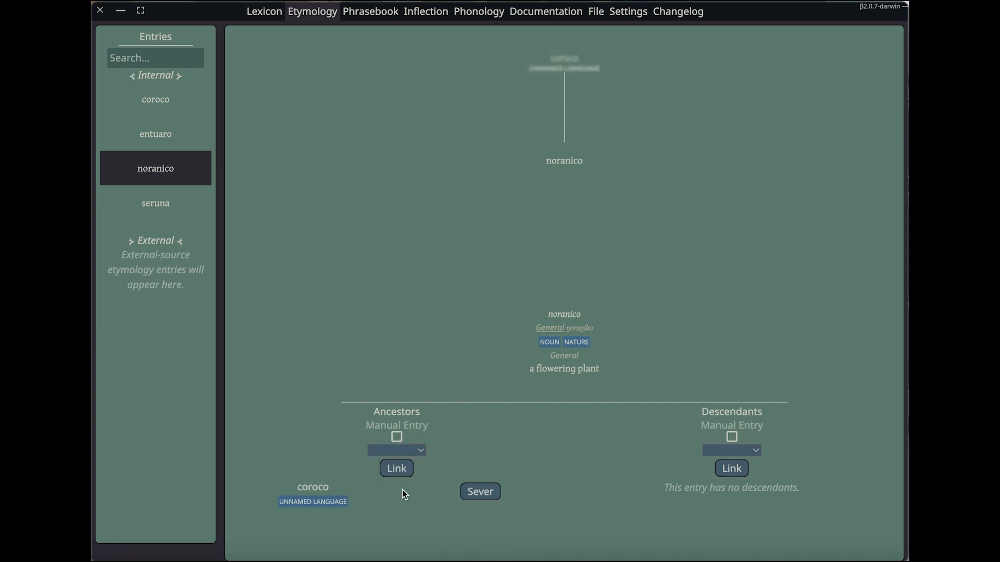
Link seruna as a second ancestor of noranico
left_click(415, 449)
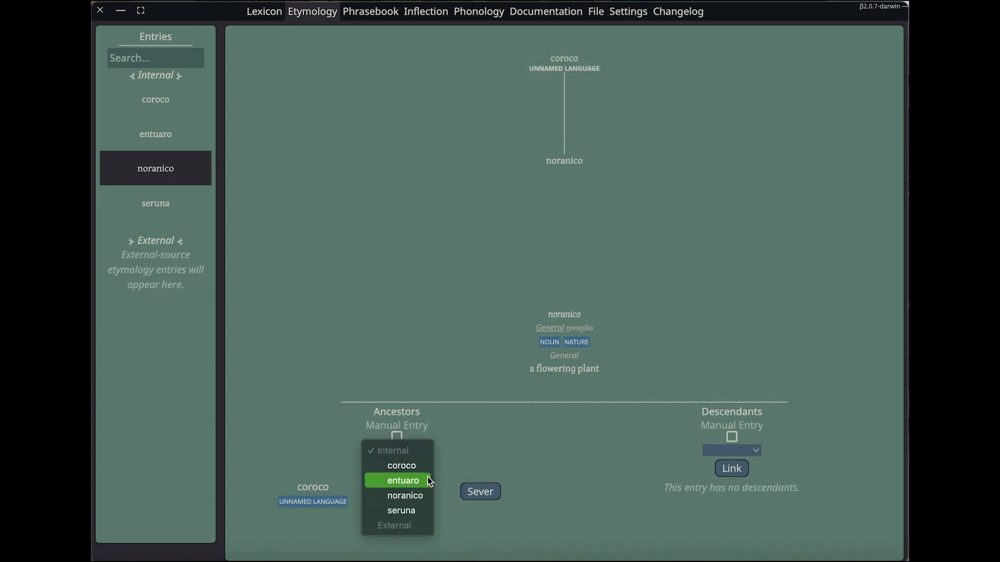
left_click(421, 511)
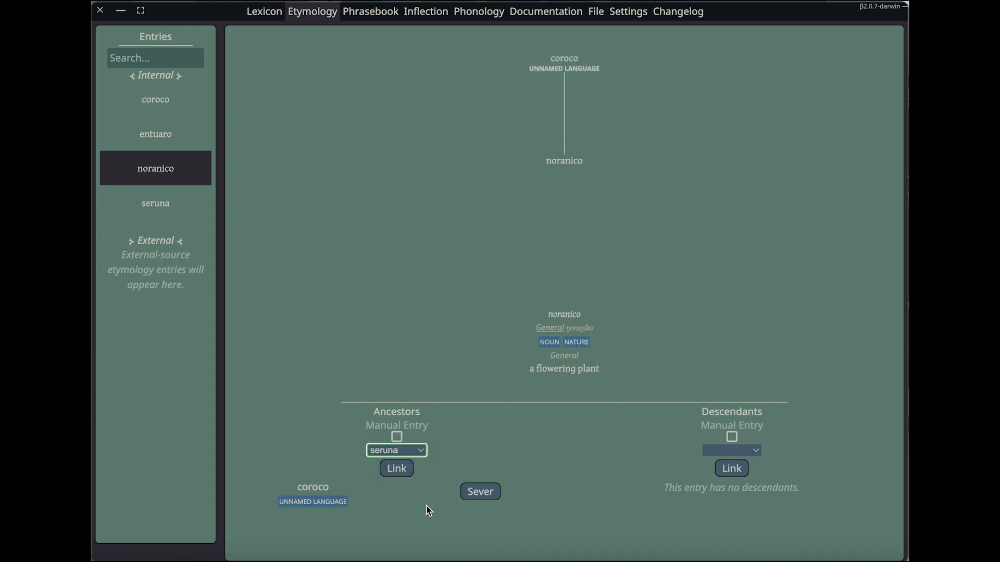
left_click(398, 469)
Link entuaro as a descendant of noranico
left_click(711, 449)
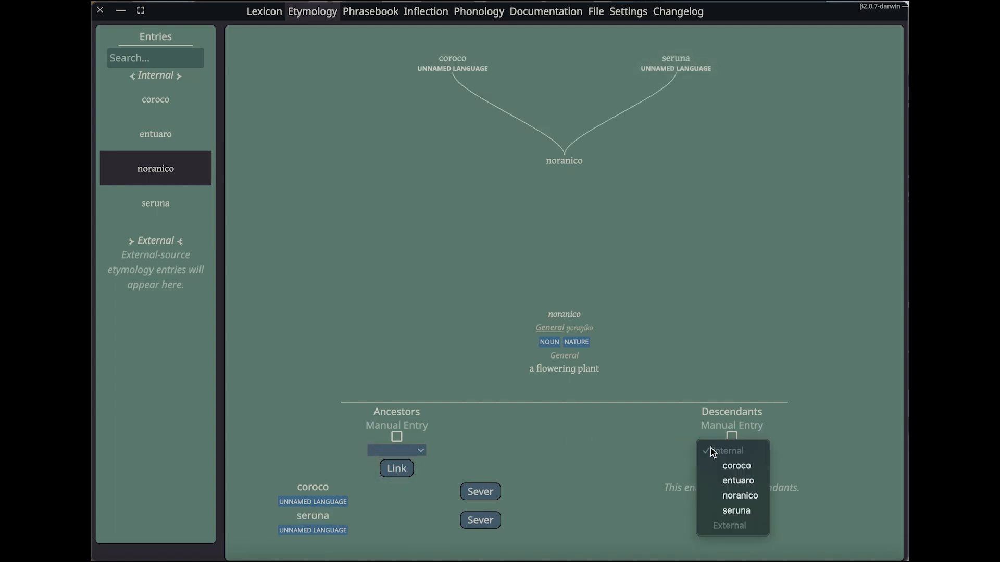
left_click(732, 481)
left_click(736, 470)
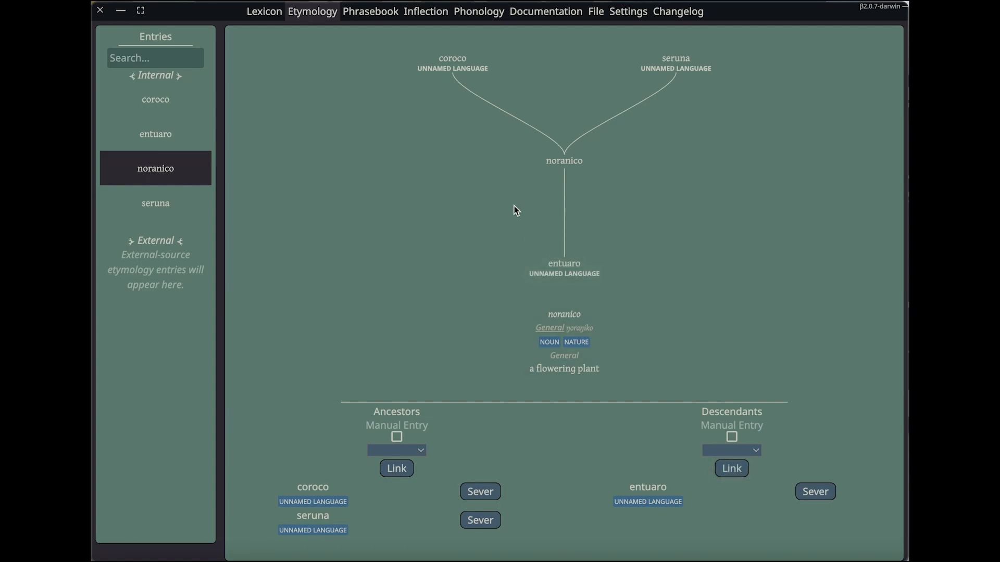
Follow noranico's etymology tree to view the linked coroco and entuaro entries
left_click(452, 62)
left_click(568, 258)
left_click(562, 268)
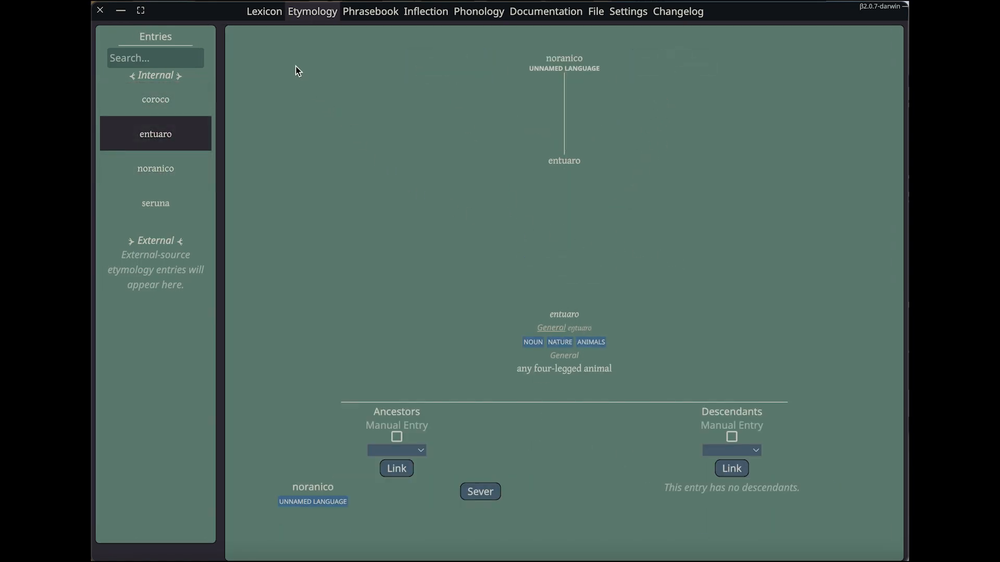
Review the etymology lines under the lexicon entries and return to the etymology view
left_click(263, 11)
scroll(539, 380, "down", 2)
left_click_drag(629, 301, 691, 301)
left_click(692, 301)
scroll(710, 384, "down", 2)
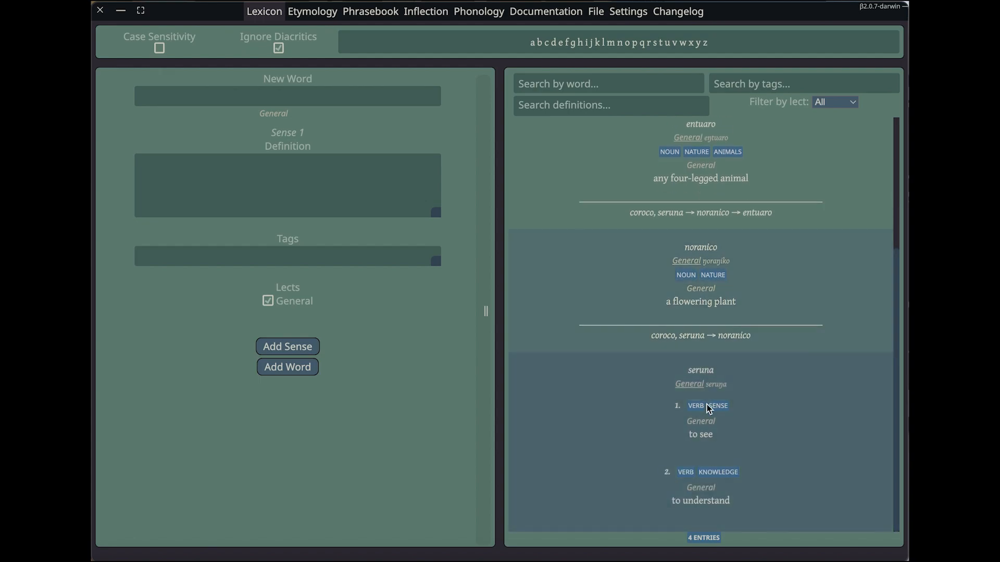
scroll(703, 396, "up", 4)
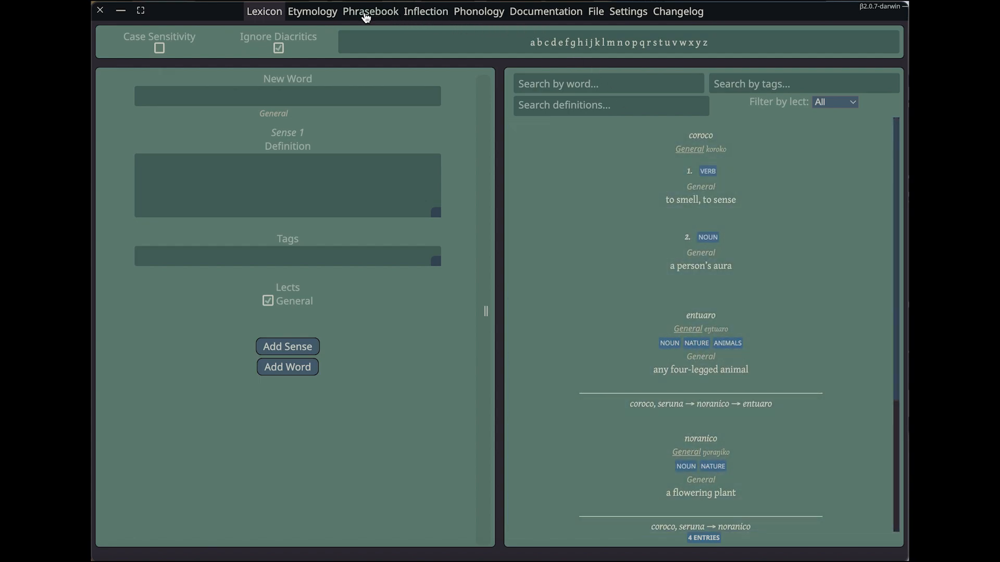
left_click(327, 14)
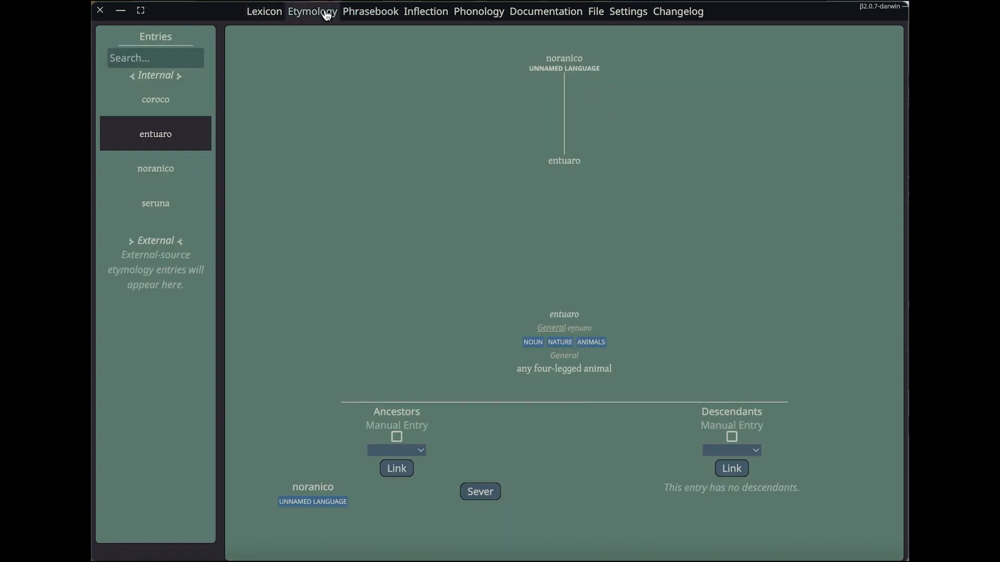
Add an inflections group for the tag "verb" and label its table columns Non-Past and Past
left_click(427, 16)
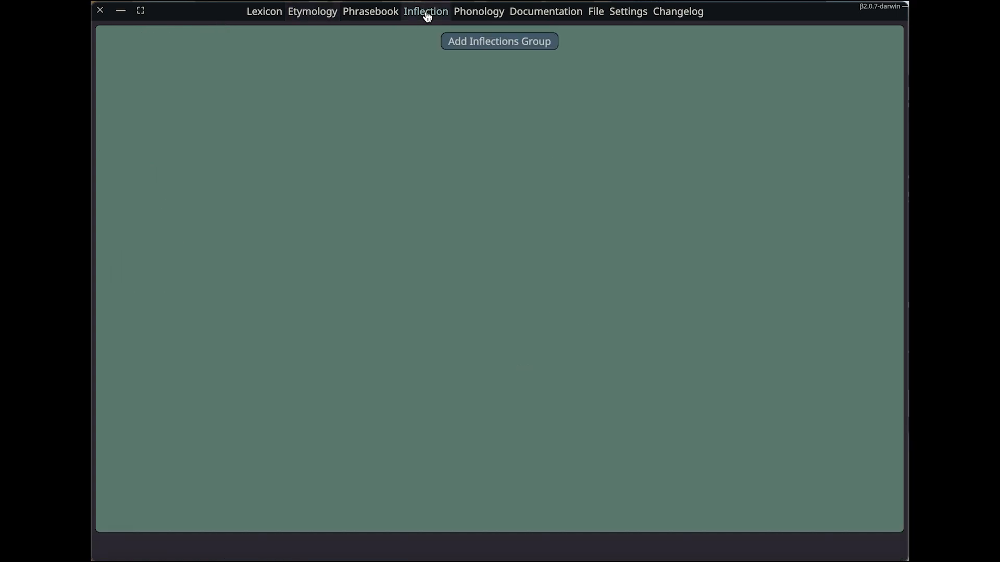
left_click(521, 49)
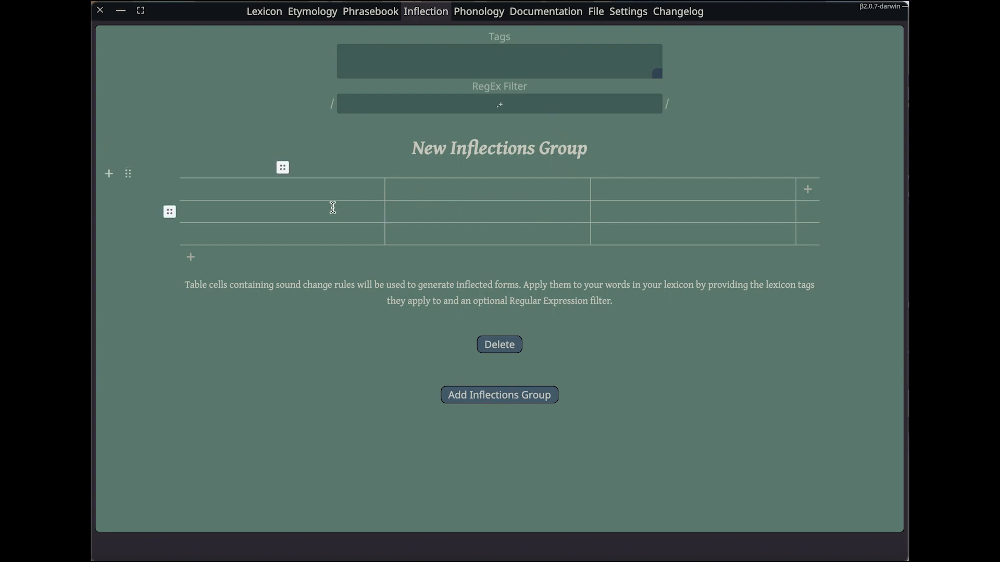
left_click(464, 189)
type("Non-Past")
left_click(518, 67)
type("verb")
left_click(673, 188)
type("Past")
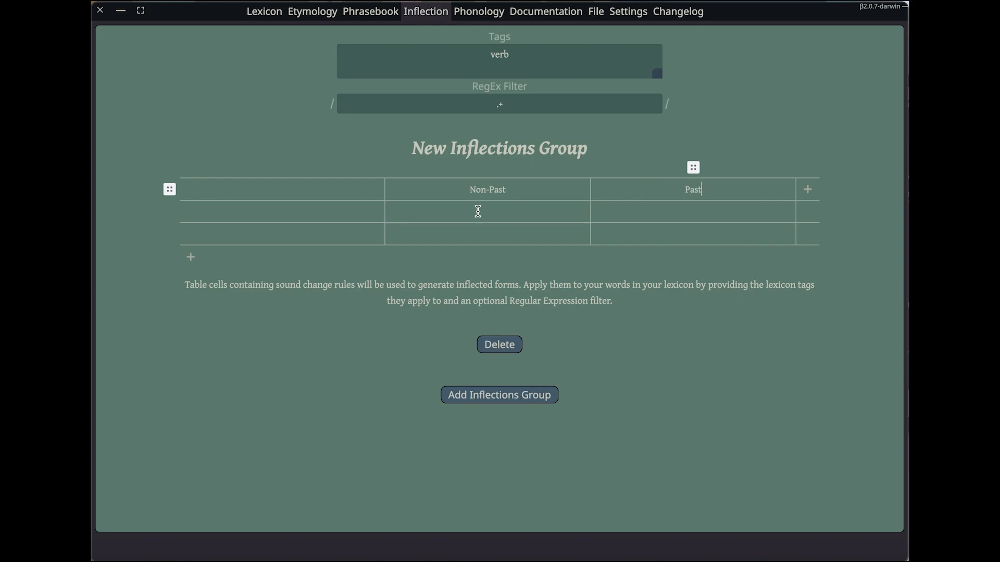
Label the inflection table's rows "1st Person" and "2nd & 3rd Person"
left_click(346, 215)
type("1st Person")
left_click(318, 238)
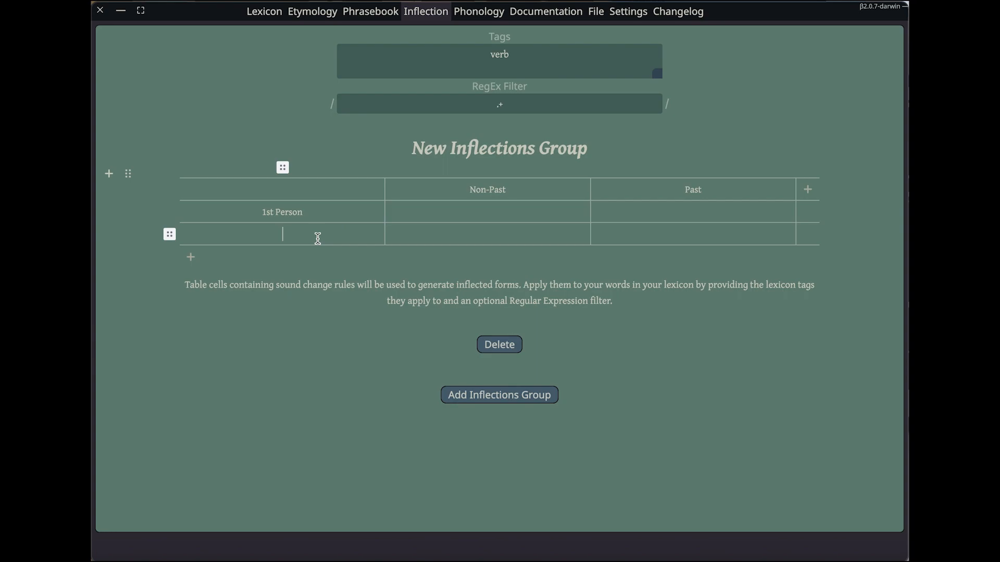
type("2nd & 3rd Person")
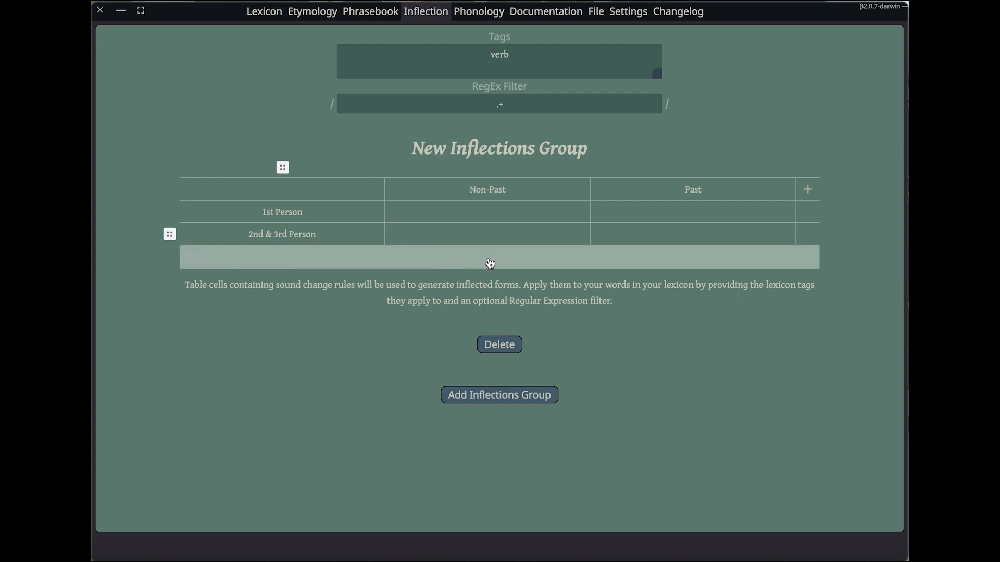
Fill in the Non-Past and Past sound change rules: a > o and a > e for 1st Person, a > i and a > u for 2nd & 3rd Person
left_click(499, 211)
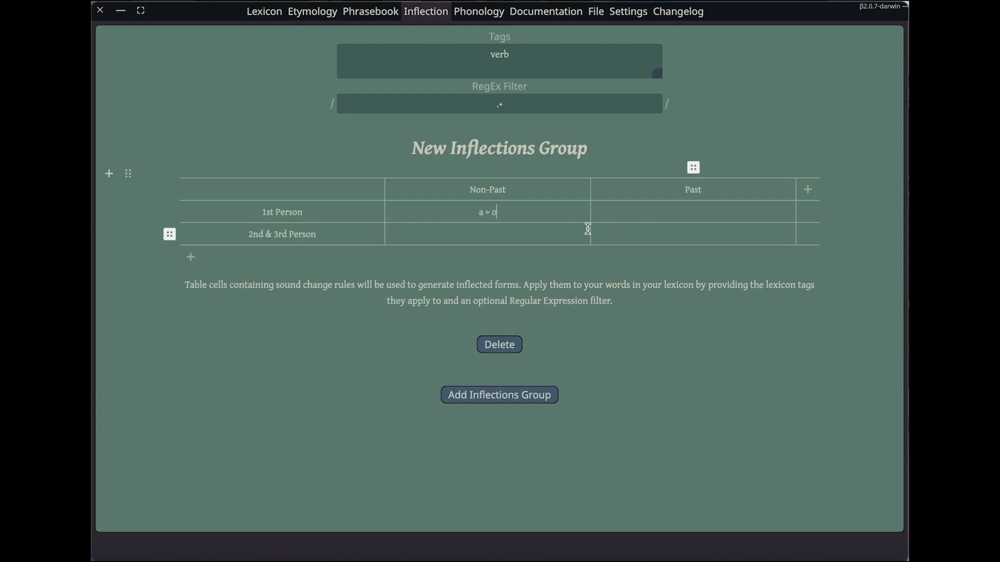
type("a > e")
left_click(518, 237)
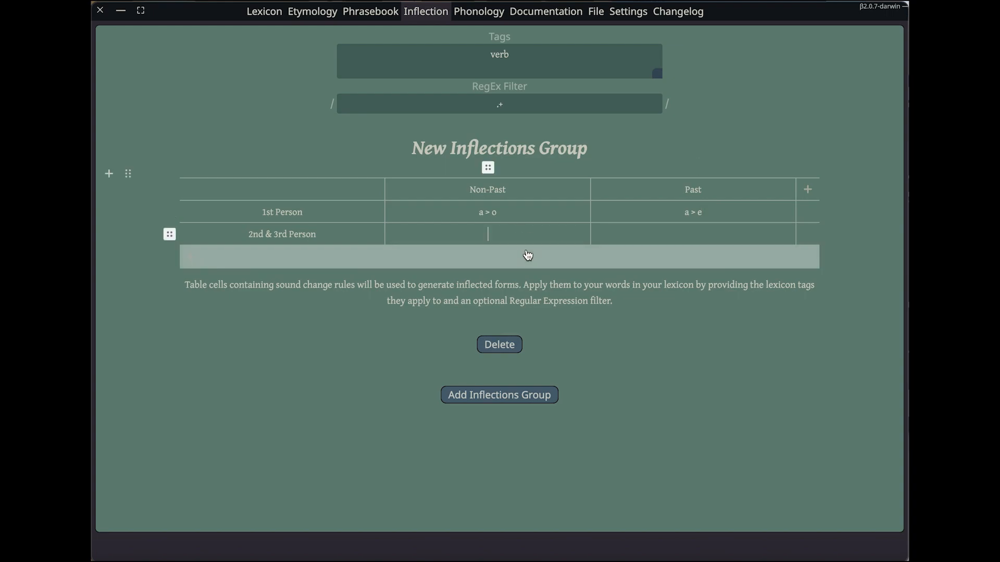
left_click(703, 222)
left_click(703, 230)
type("a > u")
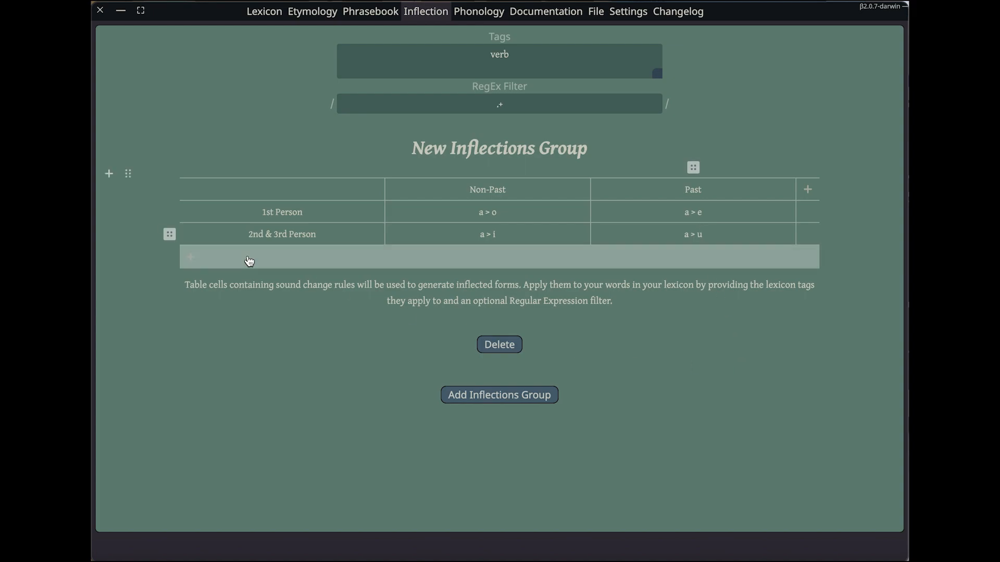
Examine the generated inflections of the verb sense of coroco in the lexicon
left_click(276, 12)
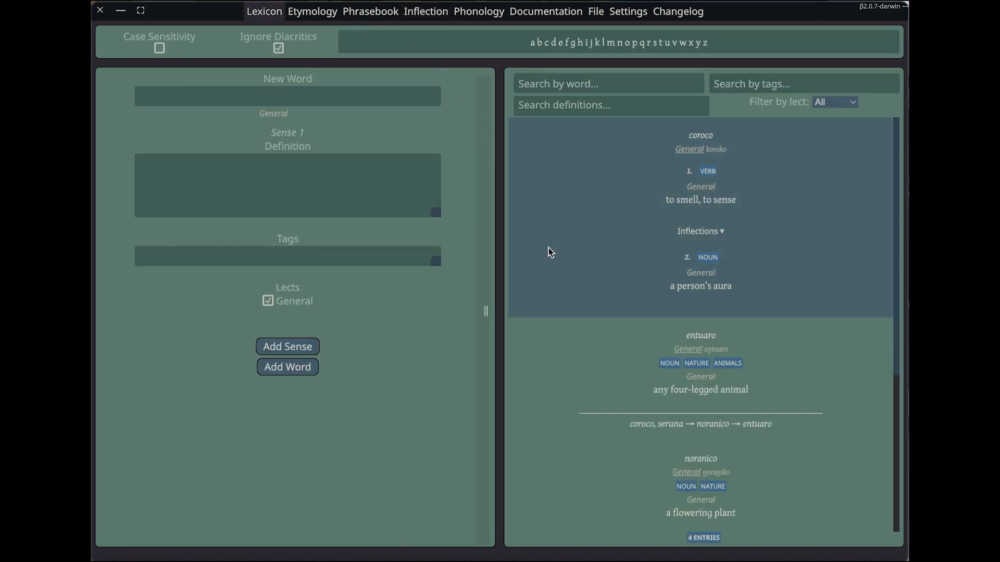
left_click(717, 235)
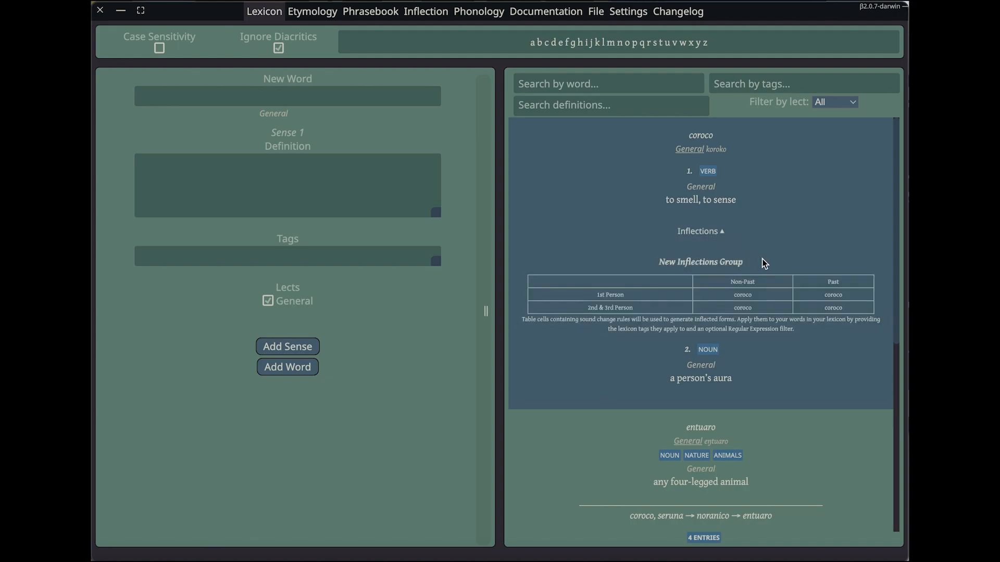
scroll(761, 261, "down", 1)
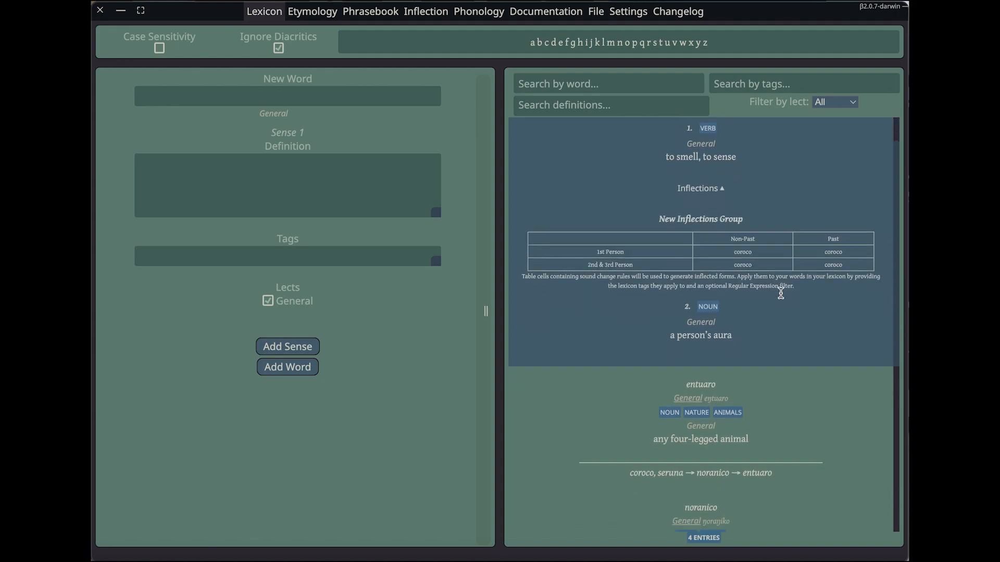
scroll(781, 291, "up", 1)
scroll(779, 219, "down", 4)
scroll(773, 245, "down", 3)
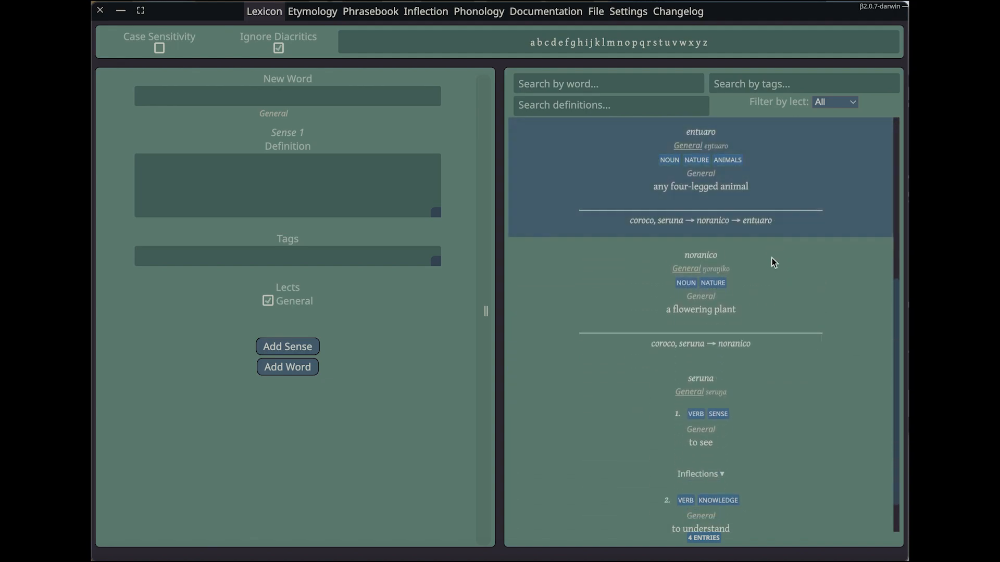
Examine the generated inflections for both verb senses of seruna in the lexicon
scroll(768, 270, "down", 1)
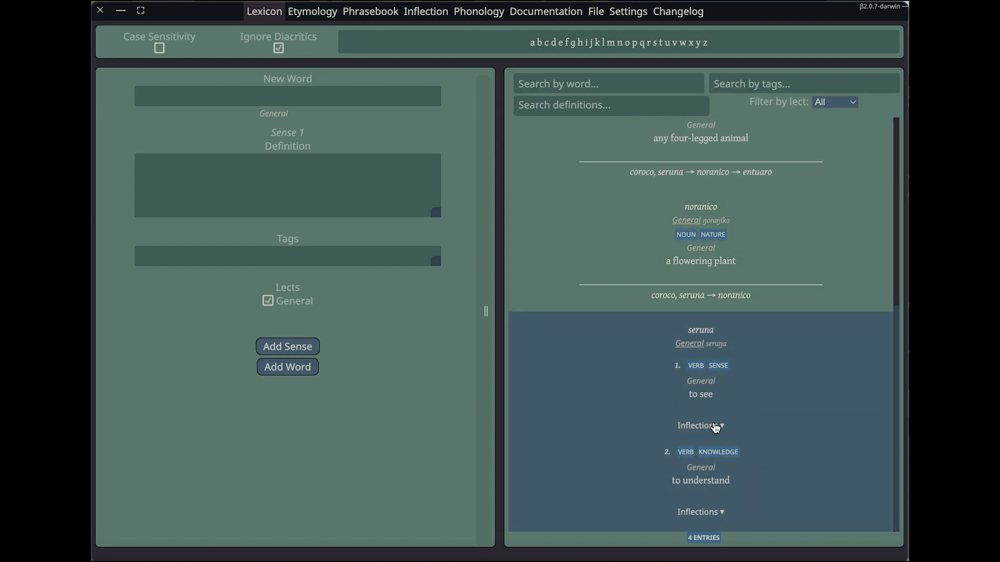
left_click(715, 426)
scroll(776, 398, "down", 2)
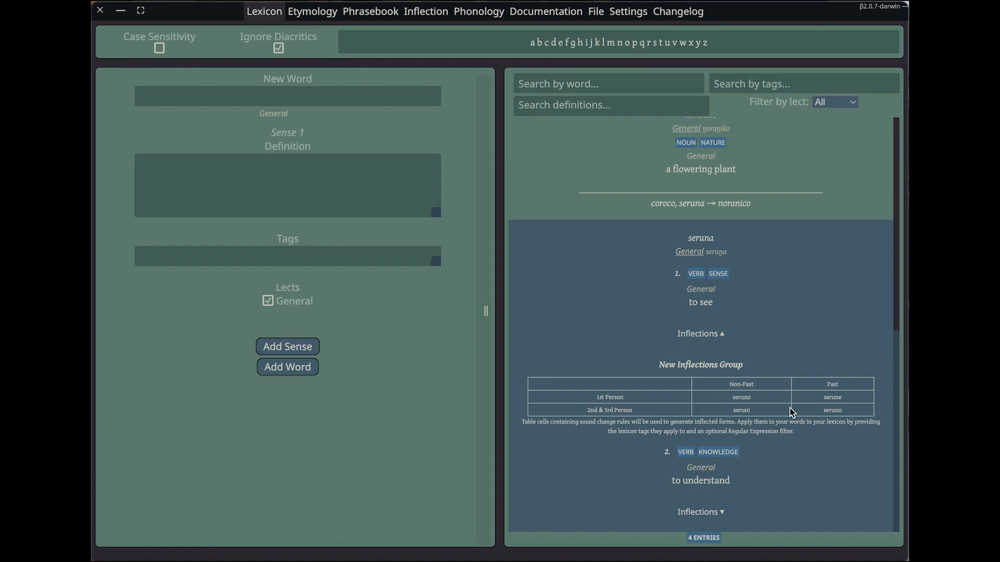
left_click(718, 513)
scroll(759, 471, "down", 2)
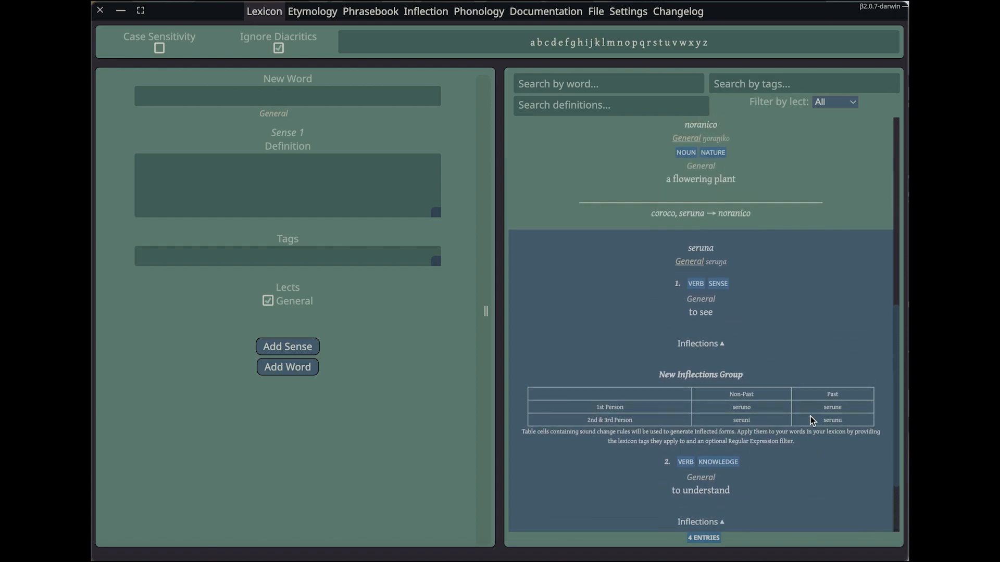
scroll(812, 424, "up", 6)
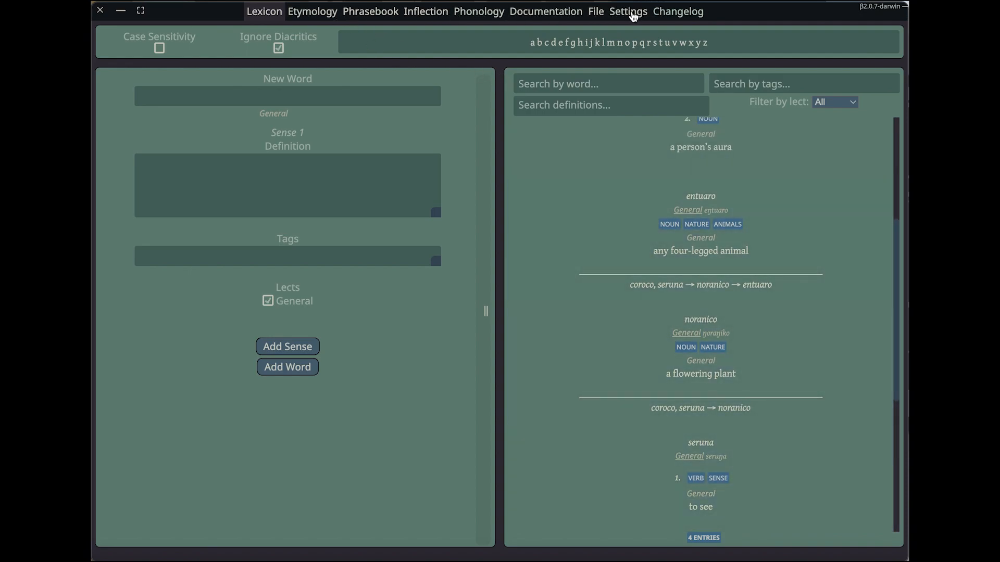
Add a new lect named Soto in the settings and rename the General lect to Ruta
left_click(631, 16)
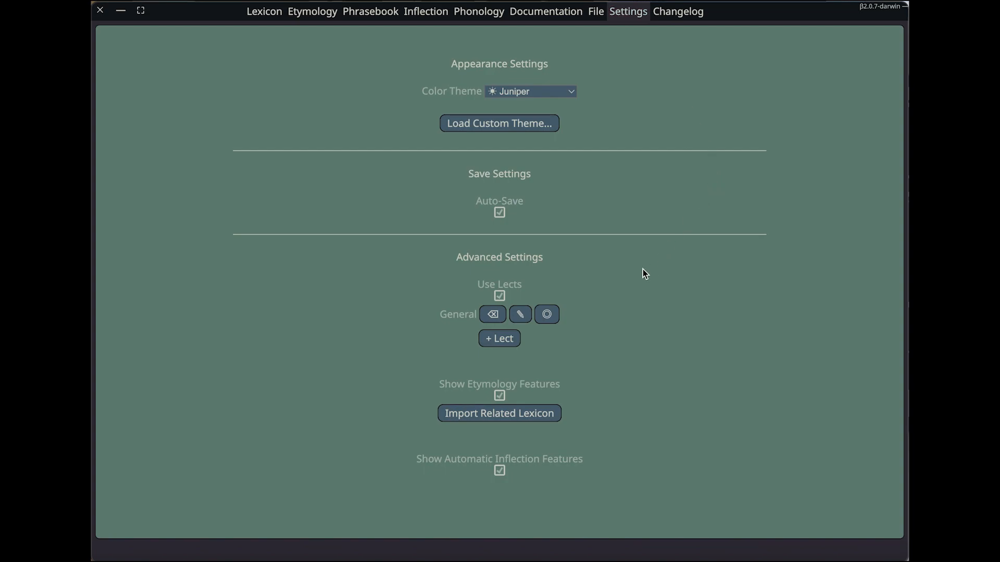
left_click(499, 341)
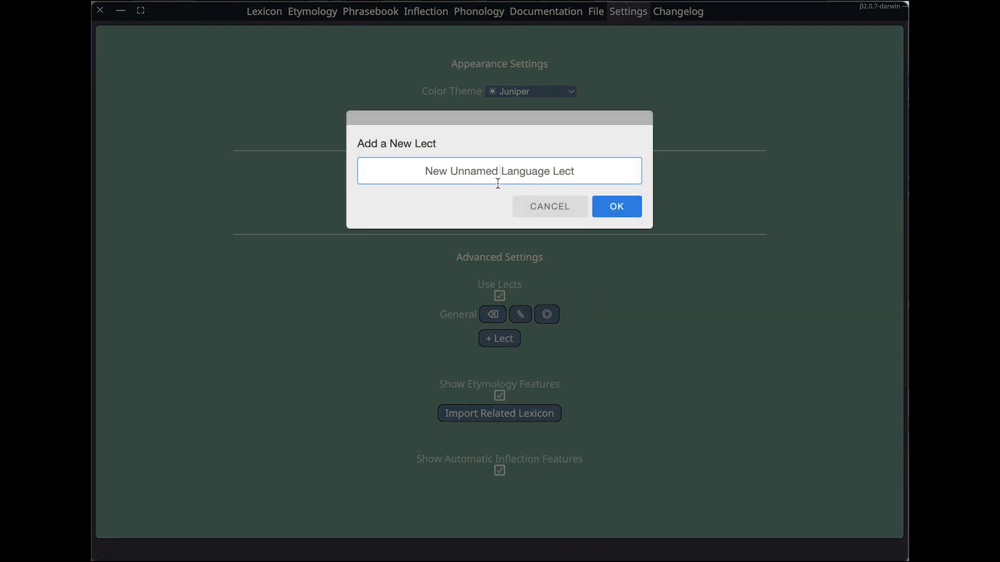
type("Soto")
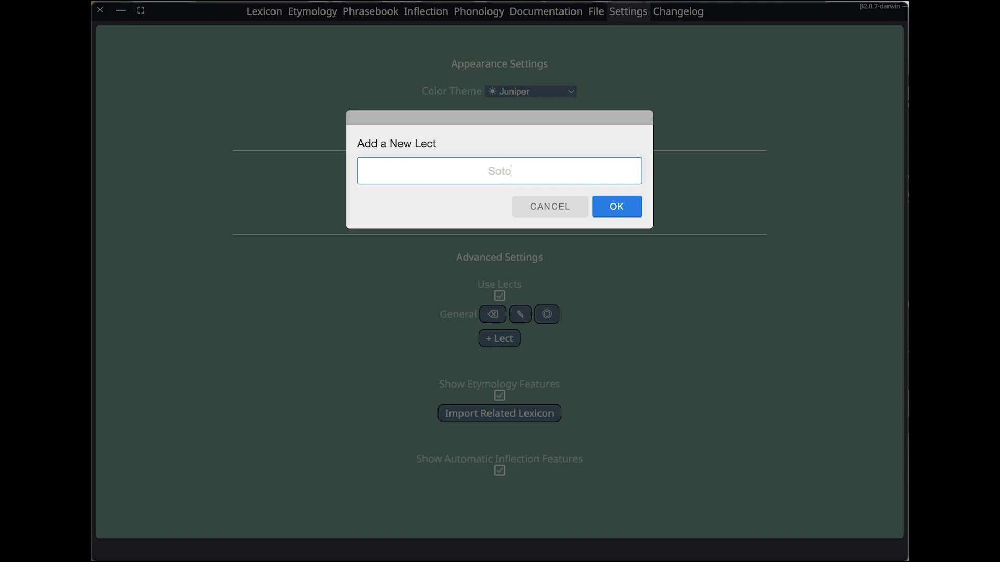
left_click(627, 204)
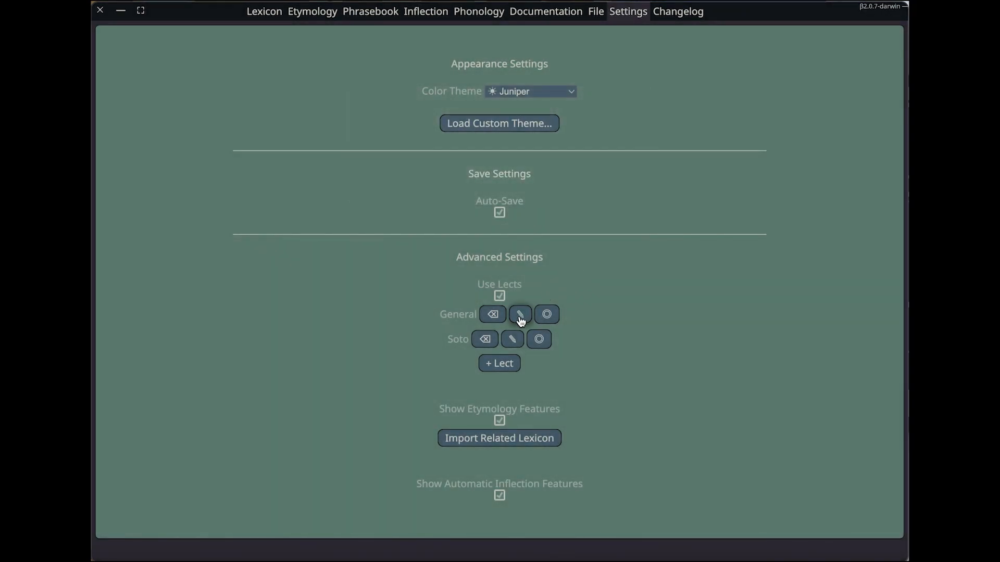
left_click(520, 316)
type("Ruta")
left_click(640, 205)
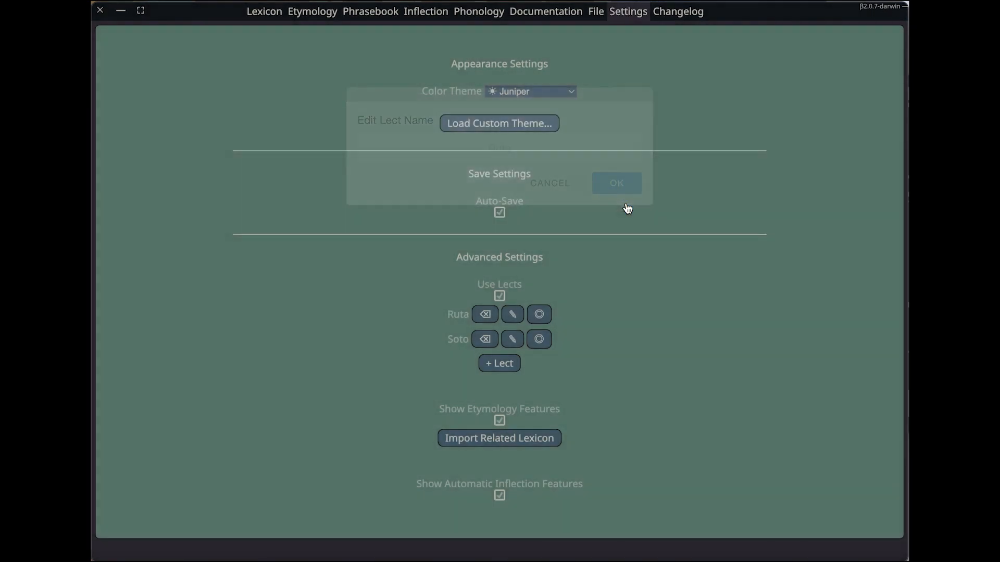
Start a new lexicon entry for the word meocoro, assigned to both the Ruta and Soto lects
left_click(268, 13)
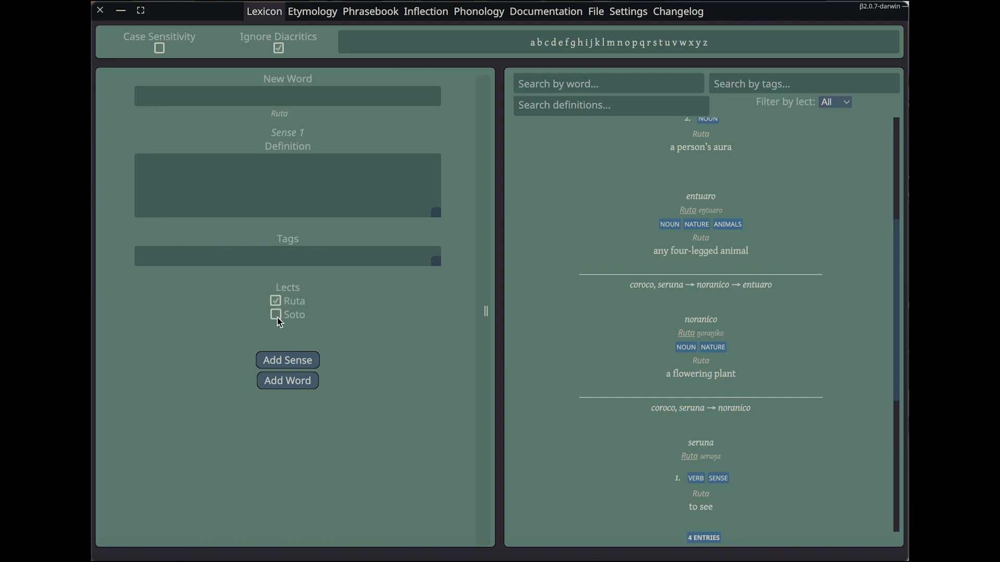
left_click(279, 321)
left_click(293, 94)
type("meo")
type("coro")
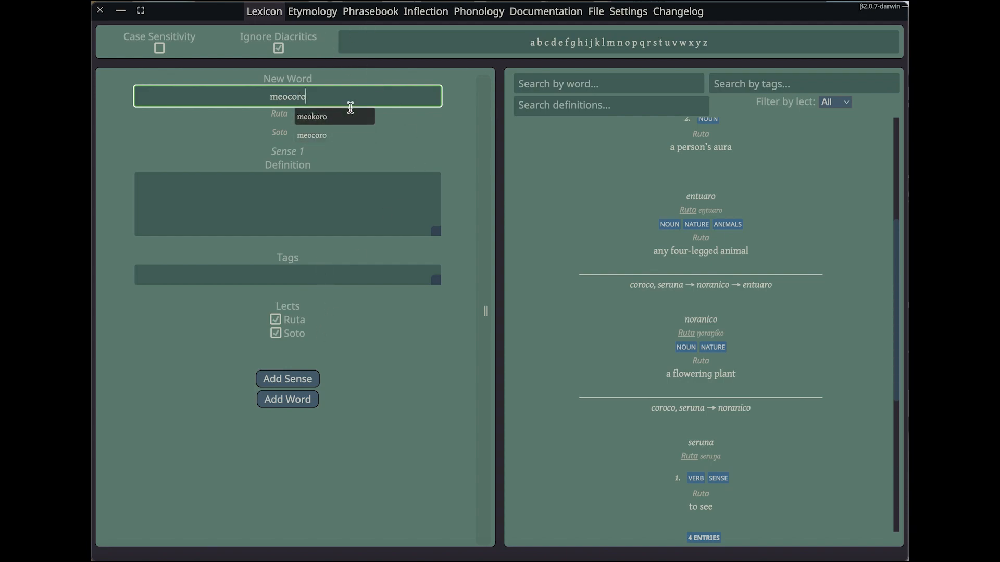
Check which lects the phrasebook can be filtered by
left_click(362, 22)
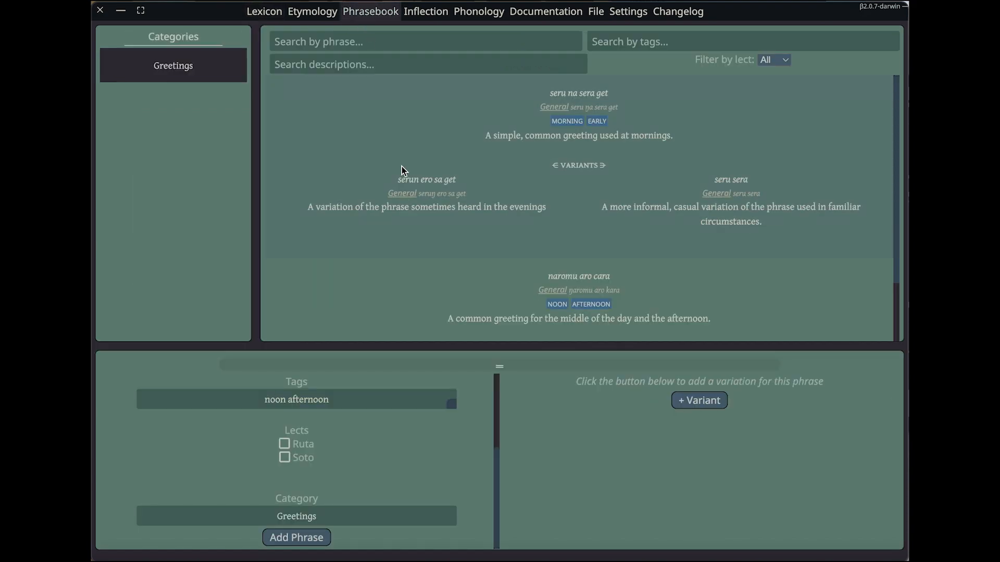
left_click(783, 61)
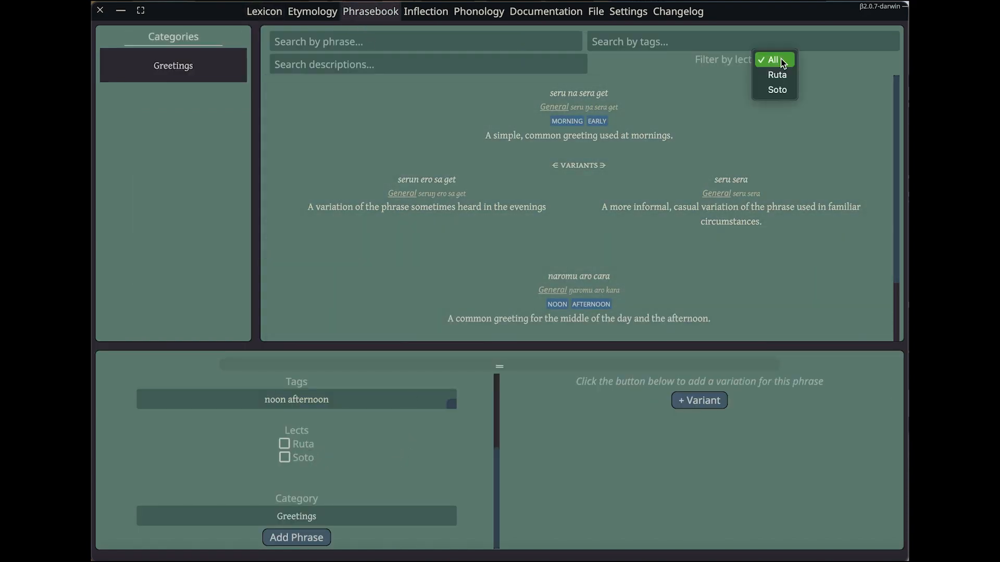
left_click(665, 65)
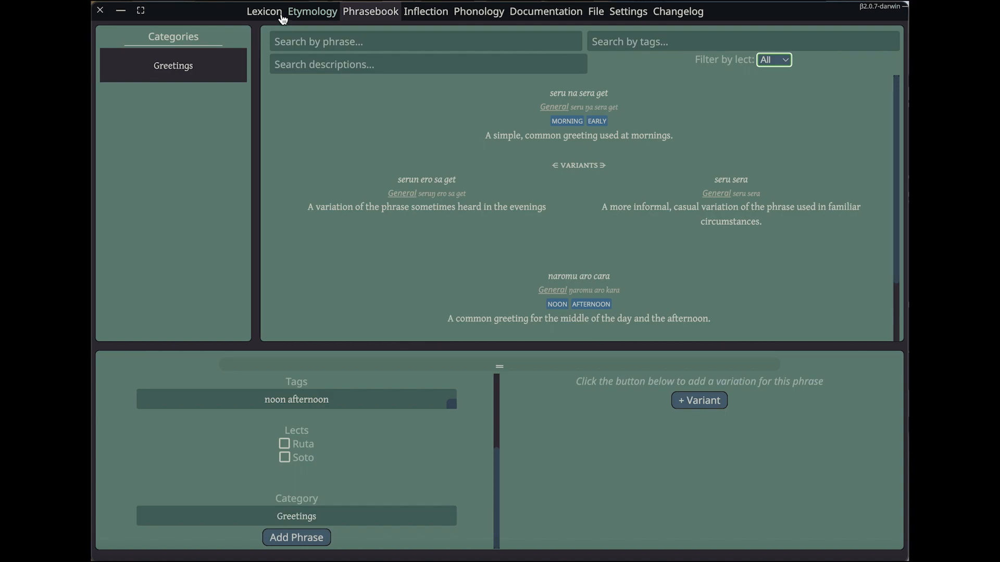
Filter the lexicon by the Soto lect, then set the lect filter back to All
left_click(282, 16)
left_click(850, 102)
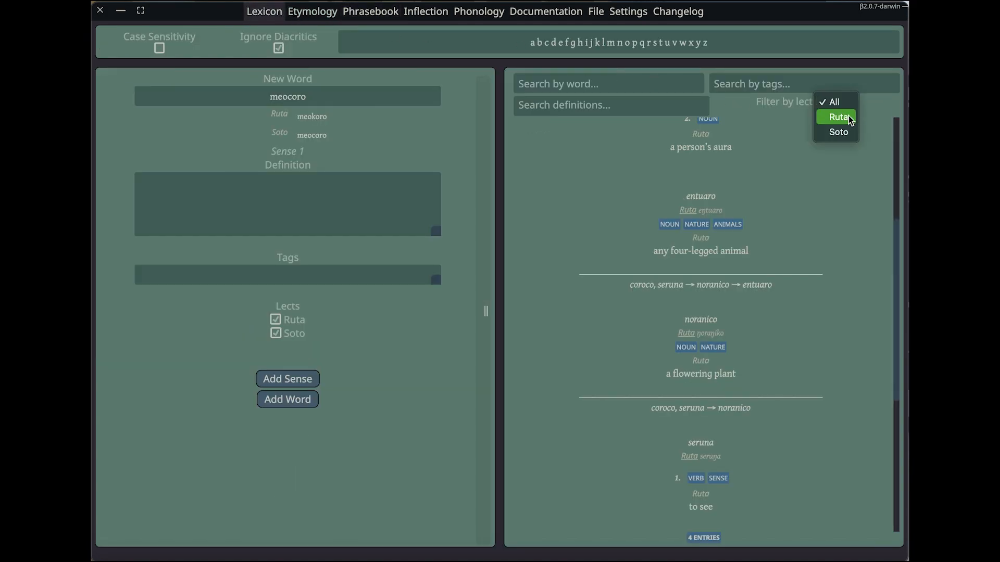
left_click(846, 131)
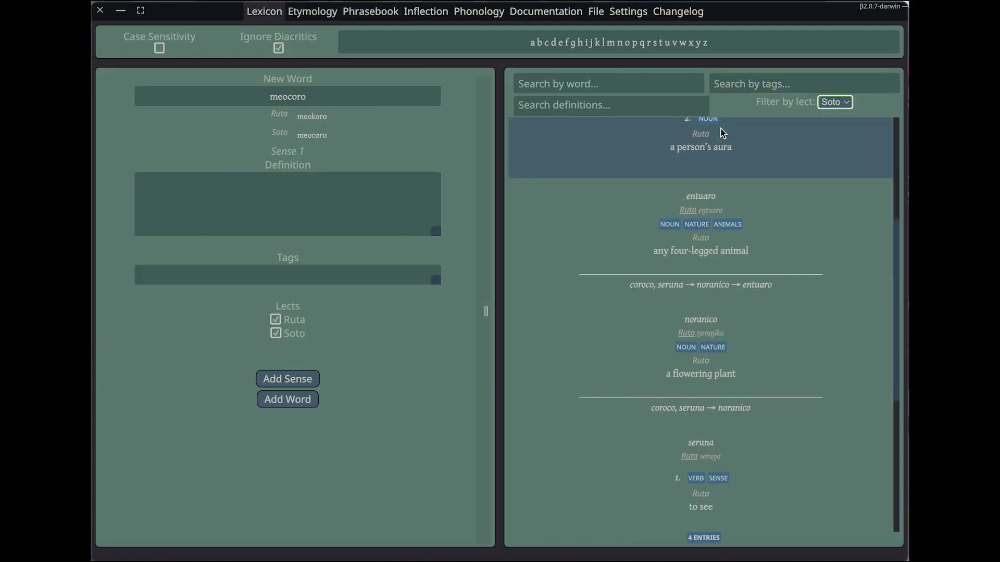
scroll(727, 133, "up", 5)
left_click(665, 104)
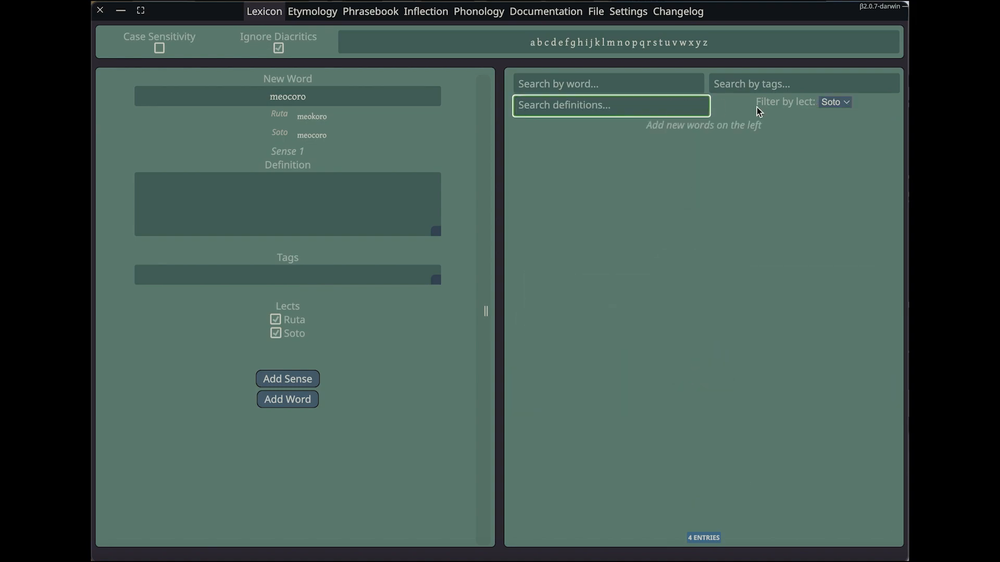
left_click(846, 104)
left_click(835, 71)
left_click(639, 107)
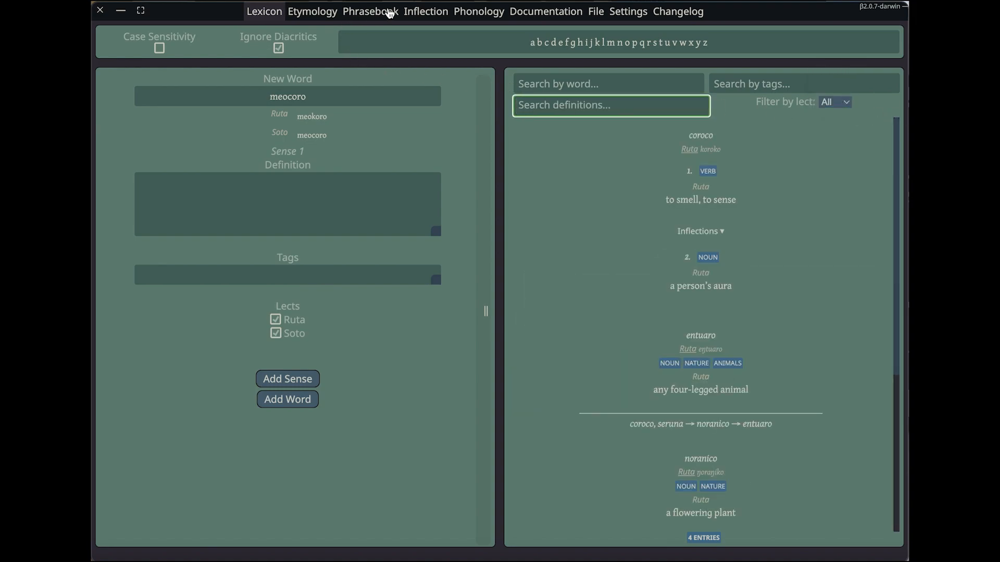
Switch the pronunciation rules in the phonology to the Soto lect
left_click(490, 18)
left_click(729, 39)
left_click(737, 37)
left_click(741, 40)
left_click(742, 52)
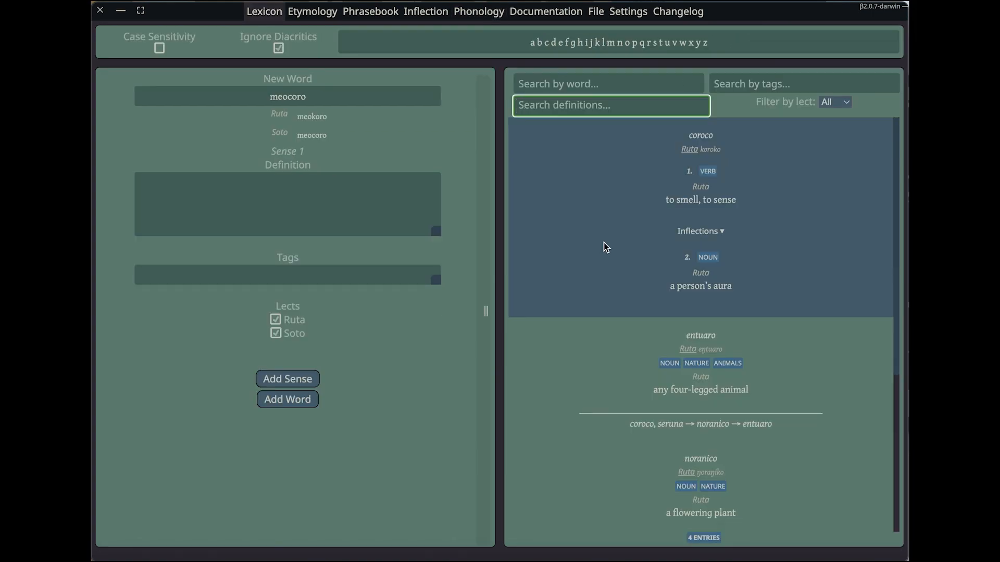
Load the coroco entry over the unsaved draft, assign its verb sense to the Soto lect as well, and save the word
scroll(604, 247, "down", 1)
scroll(606, 247, "down", 2)
scroll(618, 212, "up", 2)
left_click(616, 207)
left_click(556, 335)
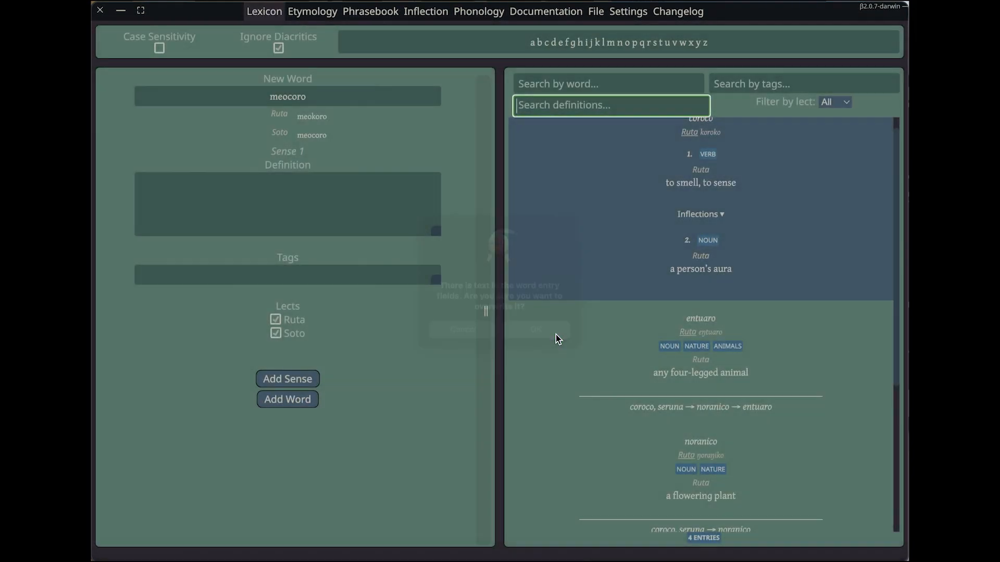
left_click(281, 313)
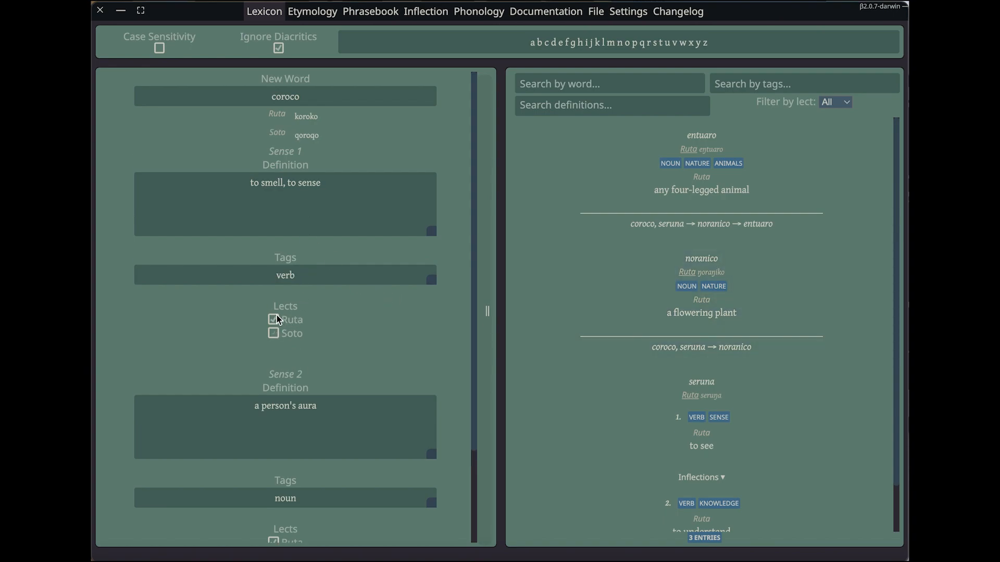
scroll(363, 329, "down", 3)
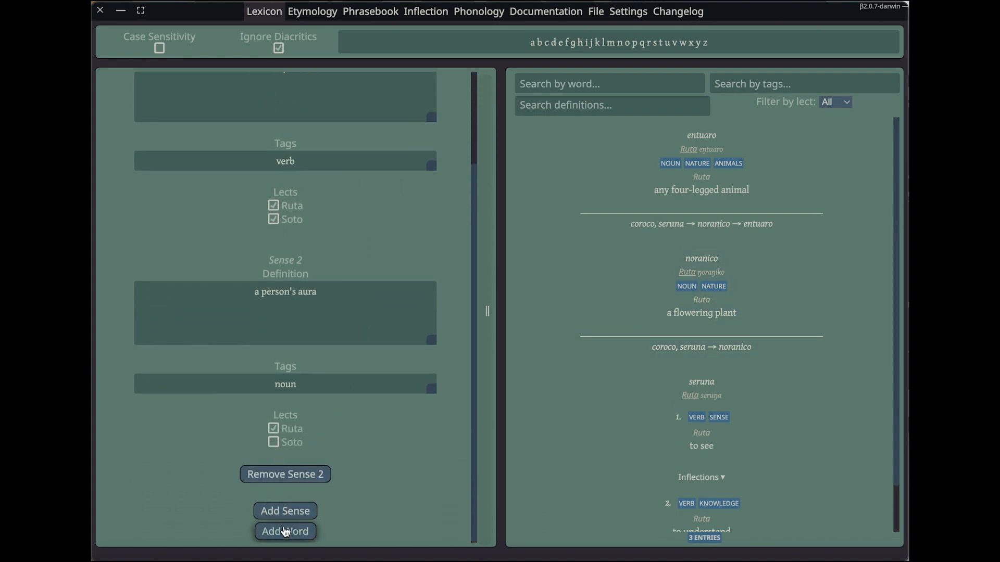
left_click(285, 532)
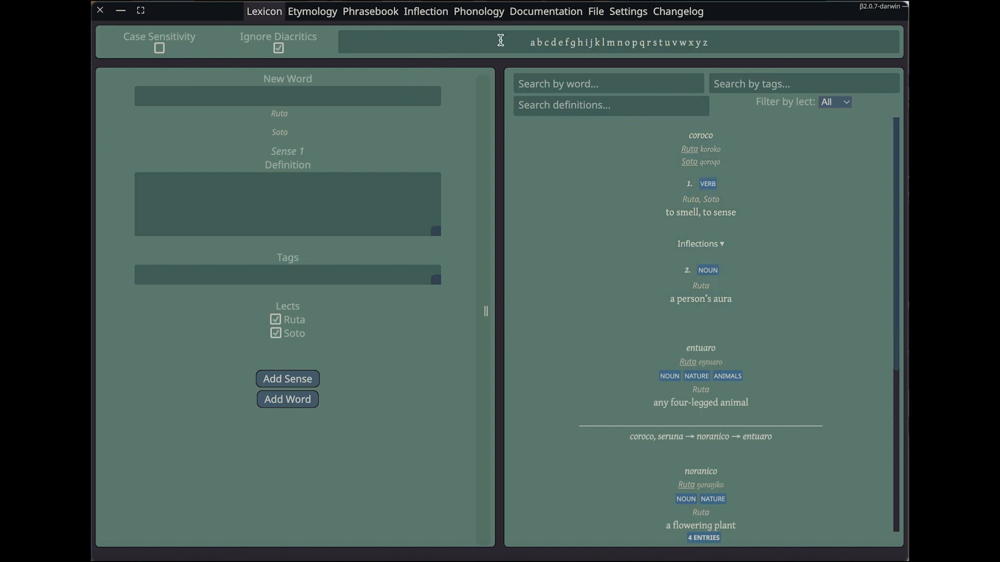
Name the lexicon document Examplish
left_click(597, 13)
left_click_drag(542, 69, 447, 69)
type("Exam")
type("pleis")
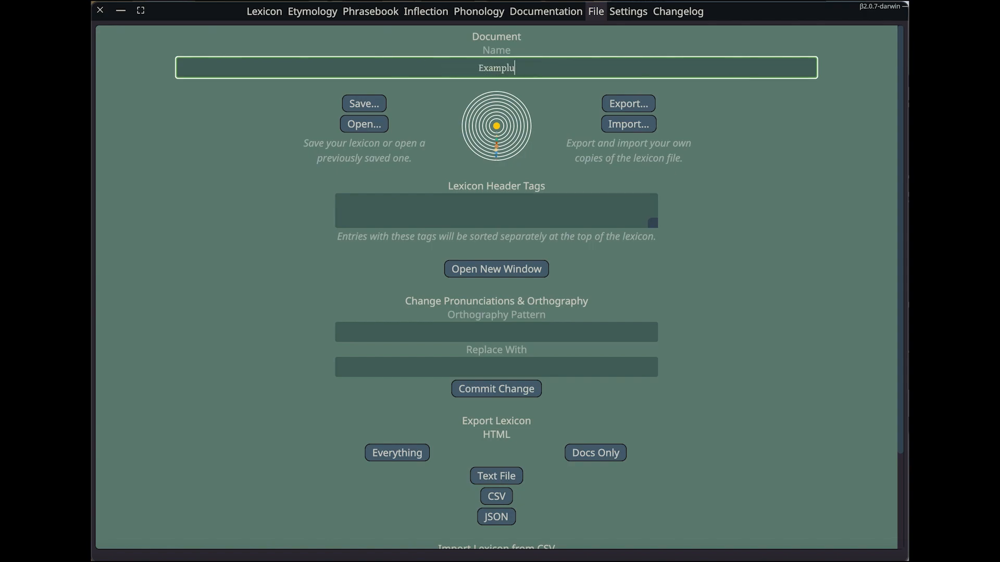
key("BackSpace")
key("BackSpace")
key("BackSpace")
type("ish")
left_click(711, 205)
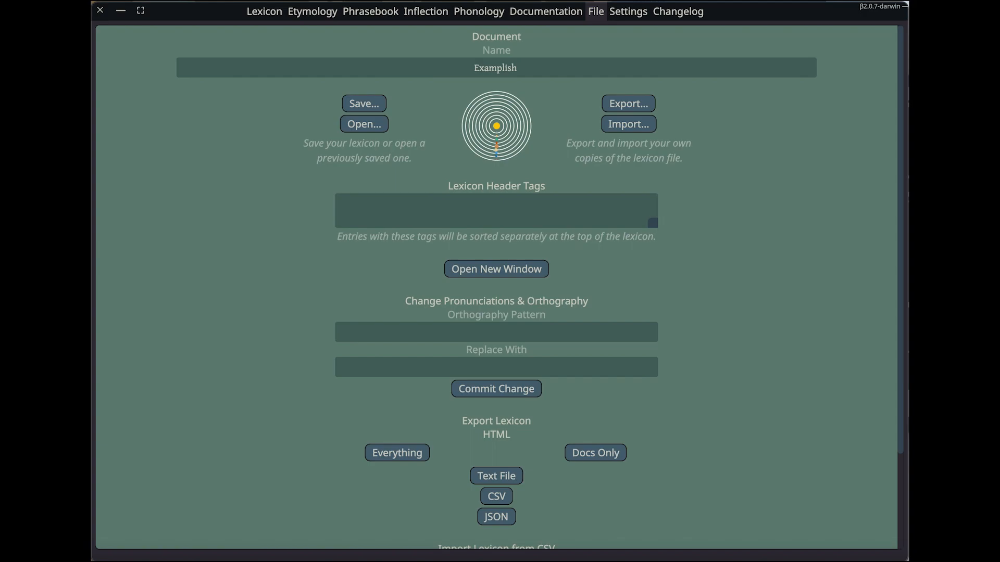
Open the saved Azalianu lexicon and look through its word entries and etymology entries
left_click(381, 128)
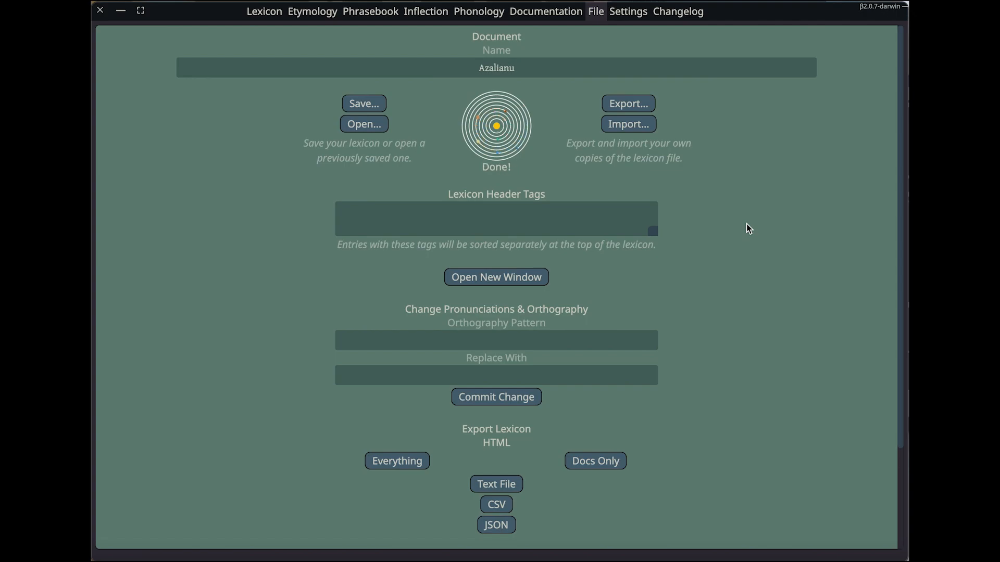
left_click(275, 17)
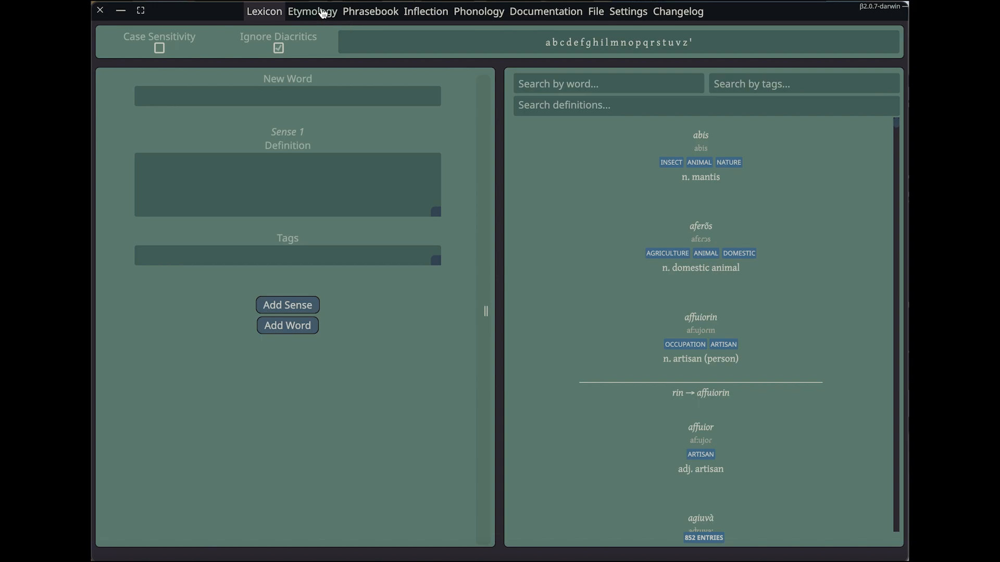
left_click(324, 14)
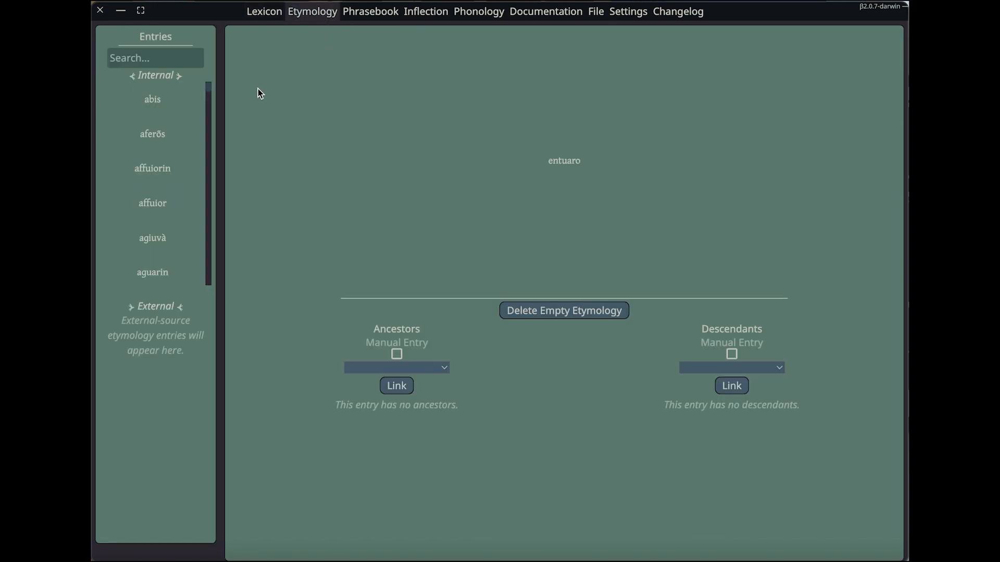
left_click(172, 271)
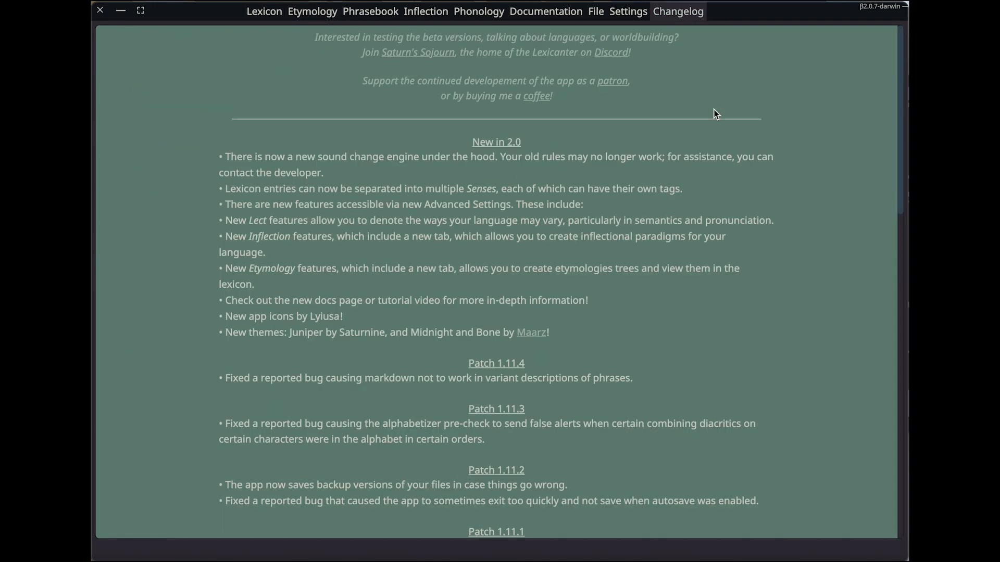